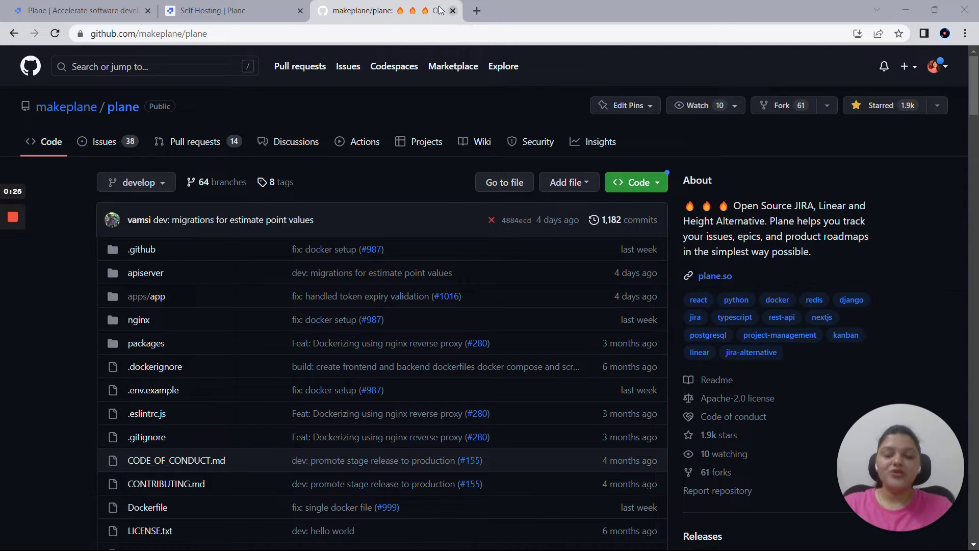
- Skim the Self Hosting Plane guide in Plane Docs, then return to the Plane Demo dashboard
left_click(214, 11)
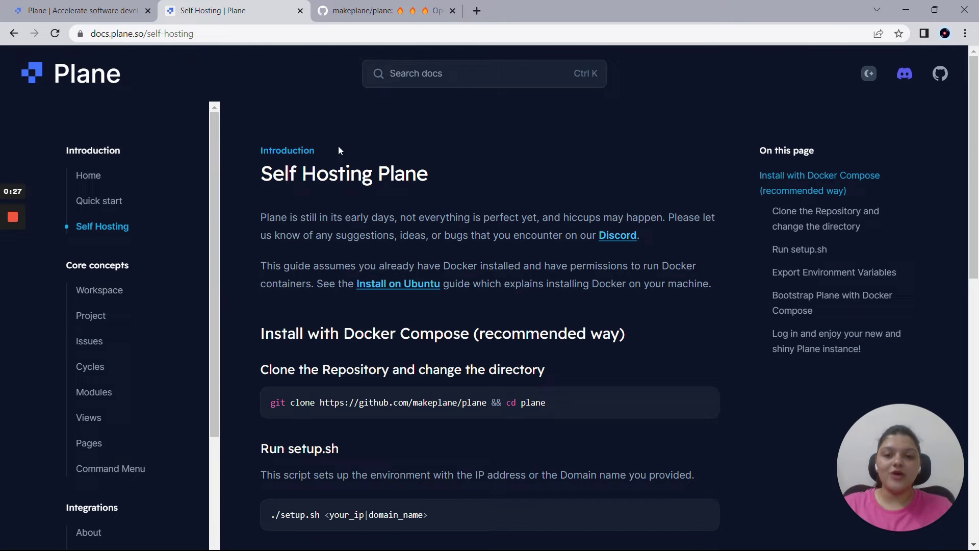
scroll(445, 235, "down", 10)
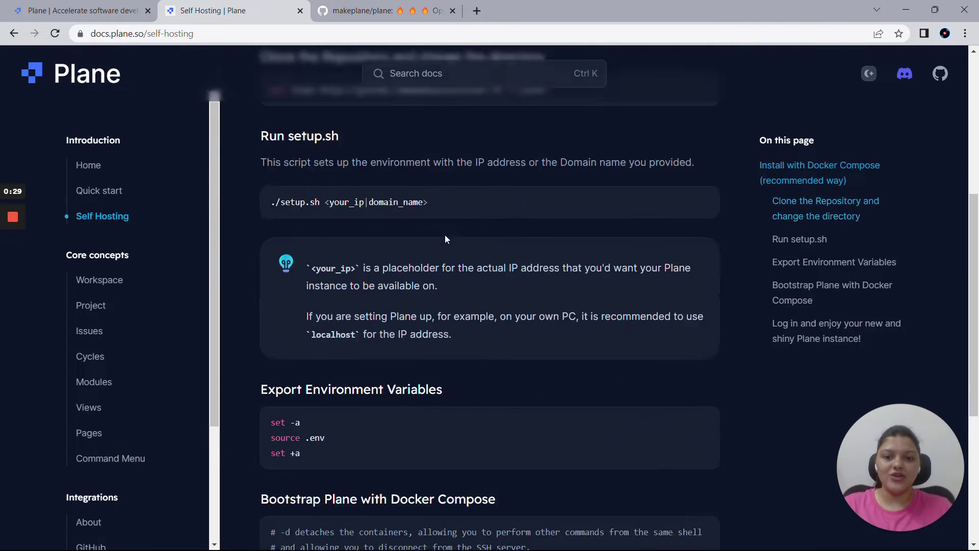
scroll(445, 234, "up", 10)
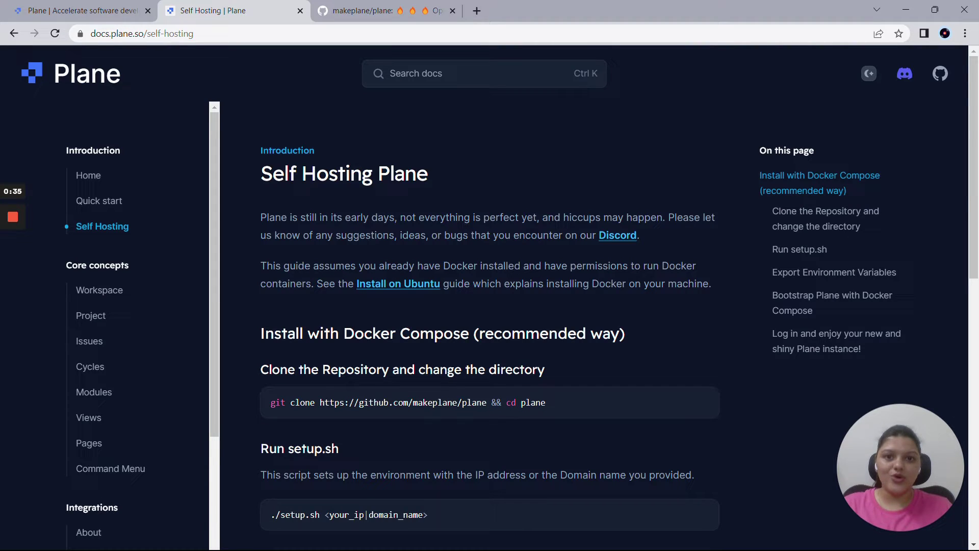
left_click(104, 9)
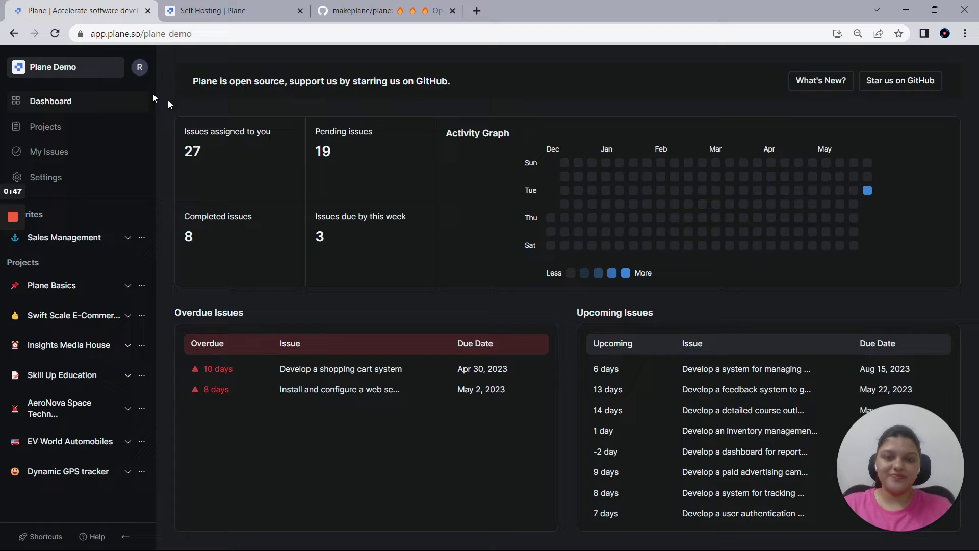
- Glance at the workspace menu, then go to the Plane Demo Projects page from the sidebar
left_click(76, 72)
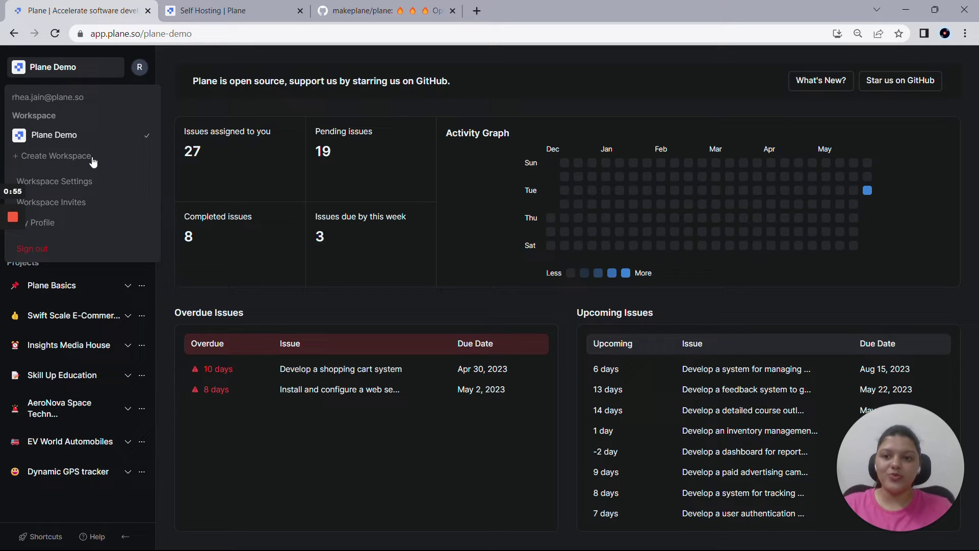
left_click(162, 68)
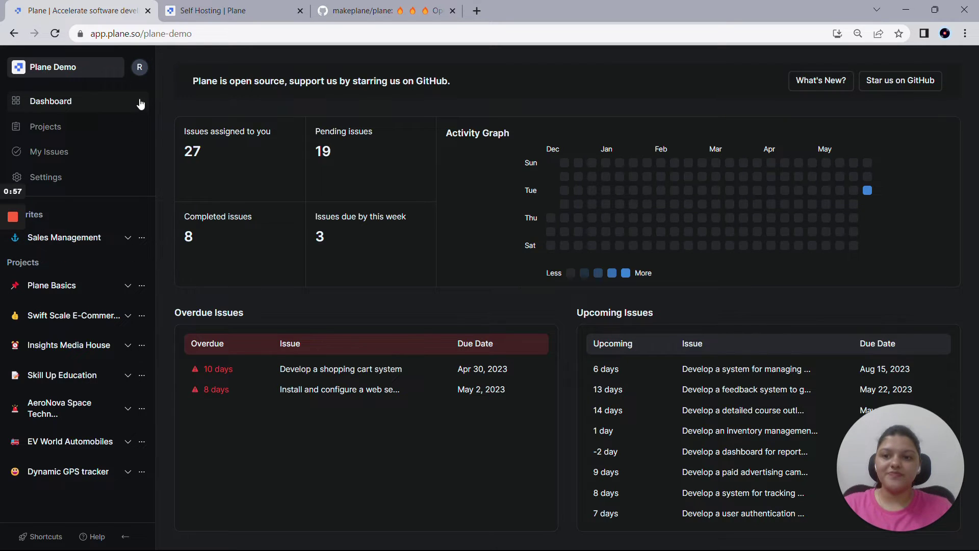
left_click(97, 135)
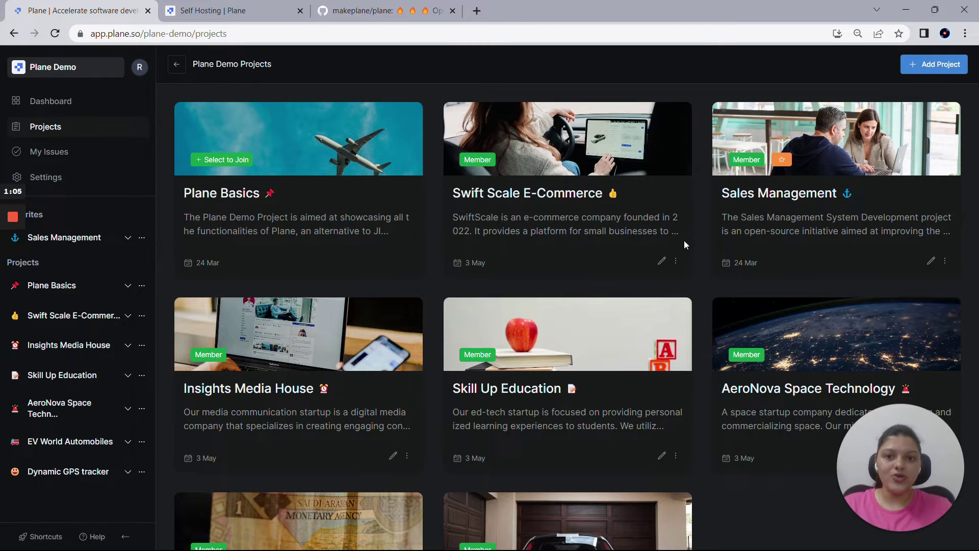
key("p")
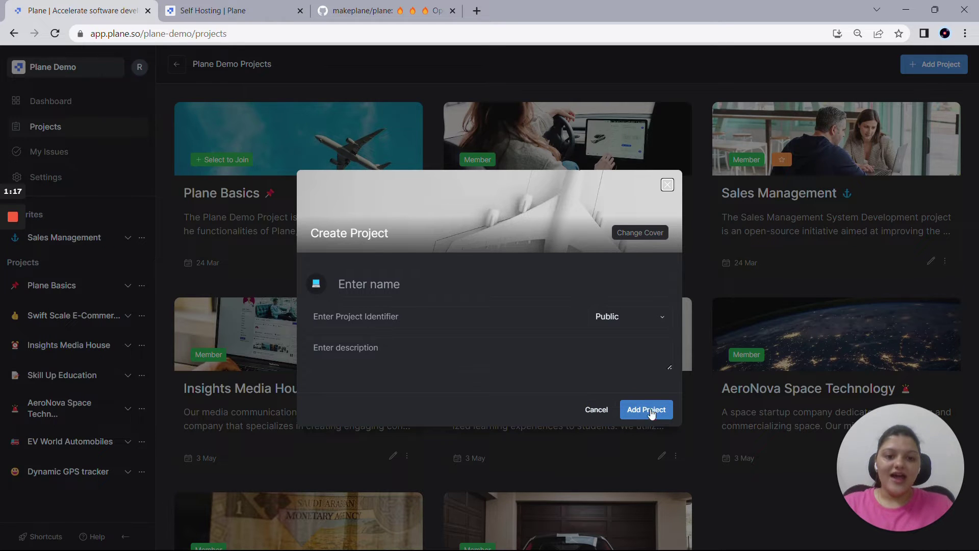
left_click(667, 185)
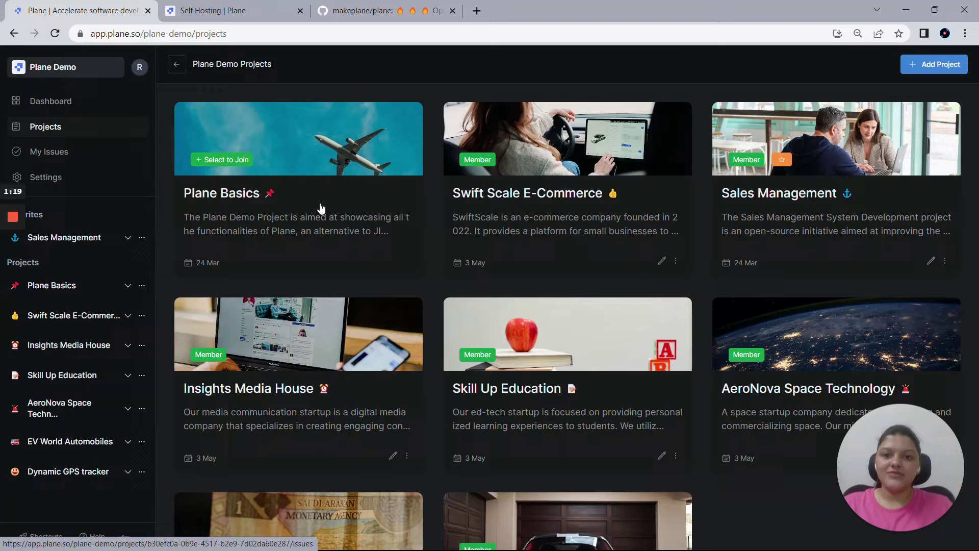
- Expand Sales Management under Favorites and open its Issues list
left_click(115, 242)
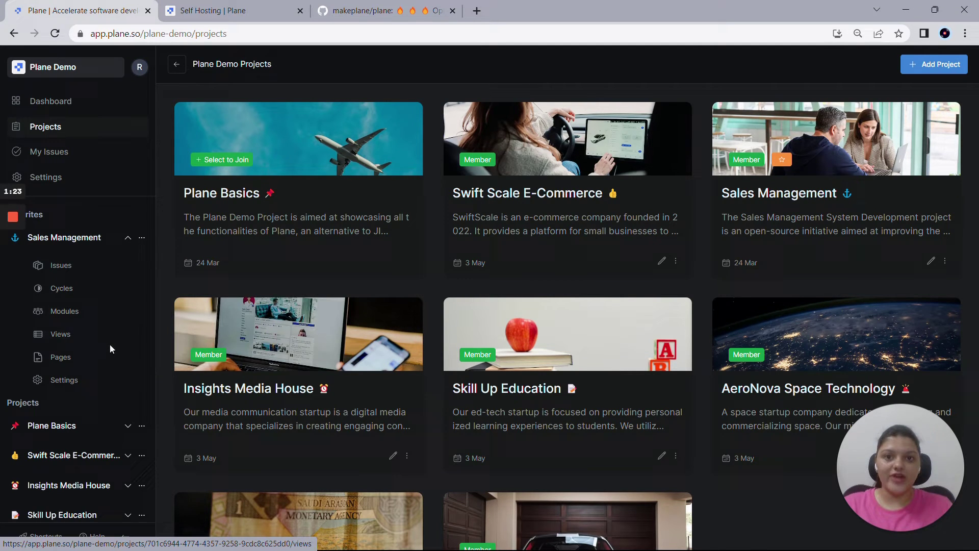
left_click(65, 270)
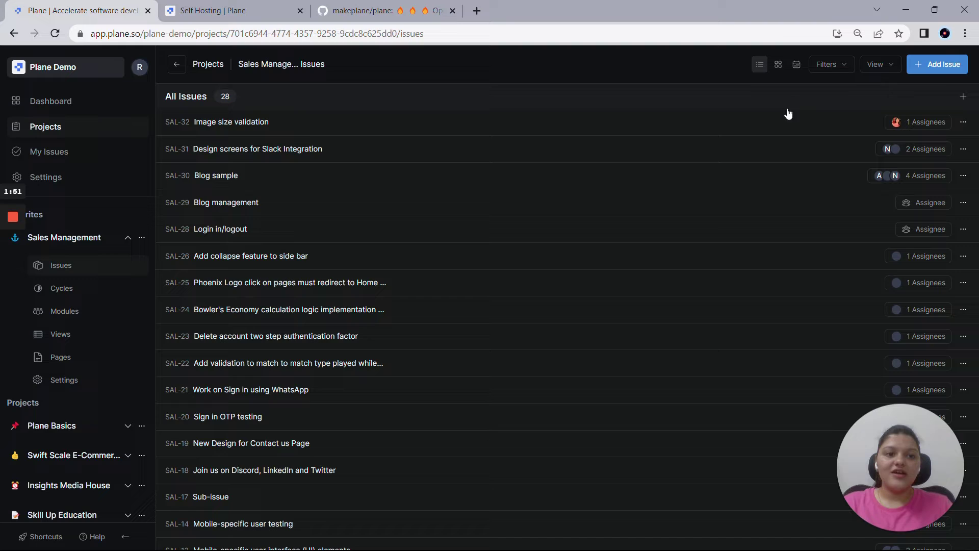
- Start a new issue titled 'Image size validation in profile and workspace' with an AI-generated description
left_click(937, 74)
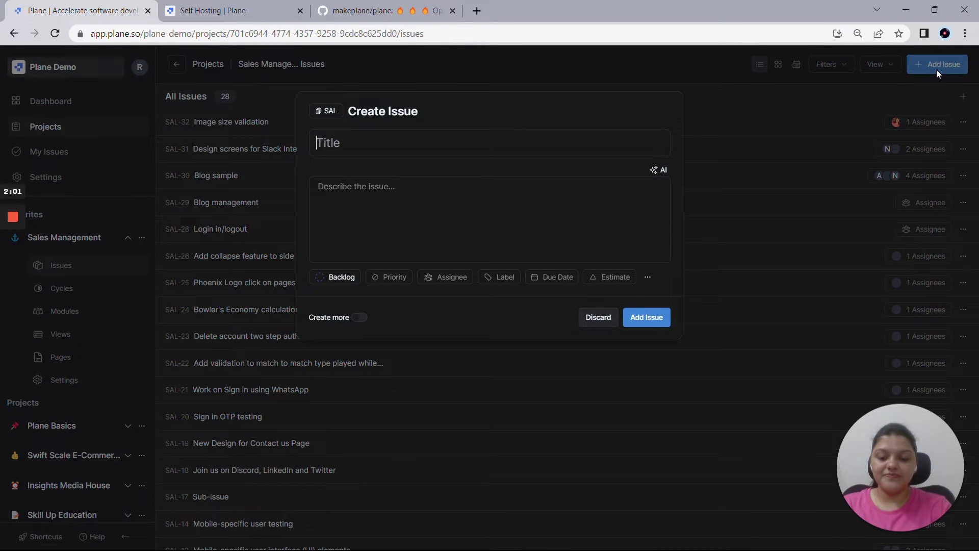
type("Image size validation")
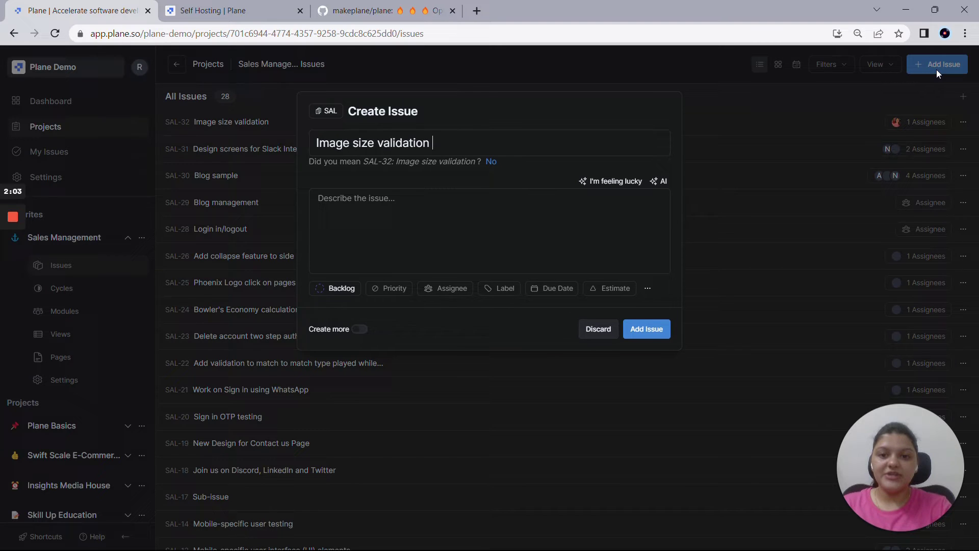
type("in ")
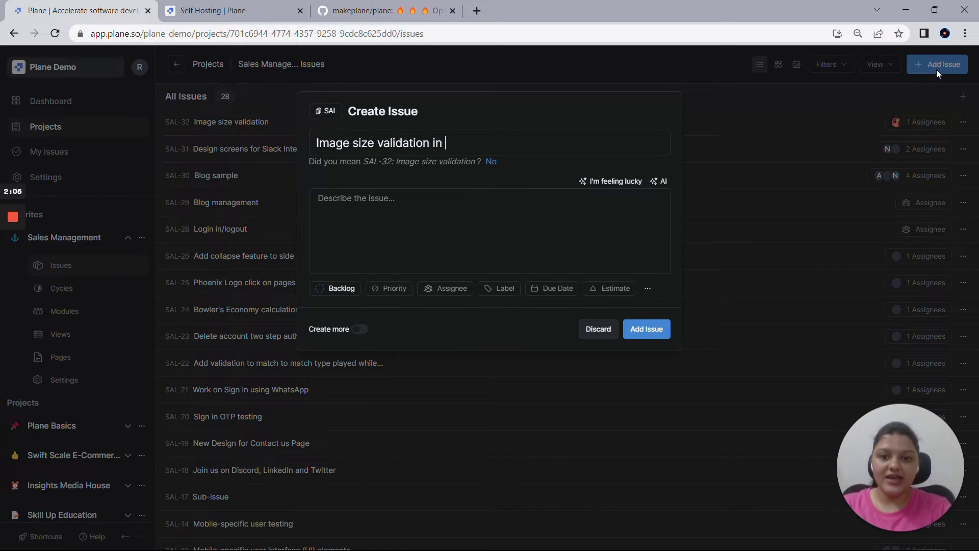
type("profile")
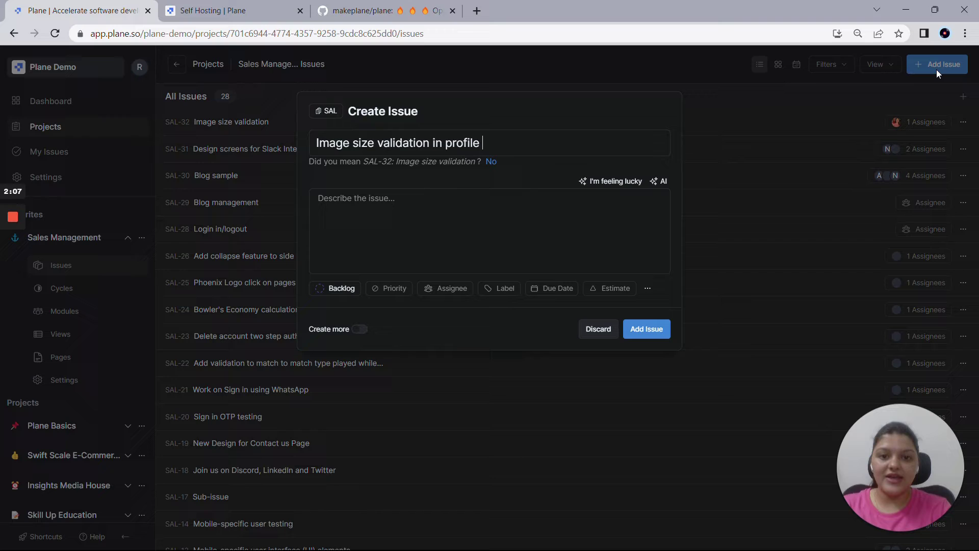
type(" and work")
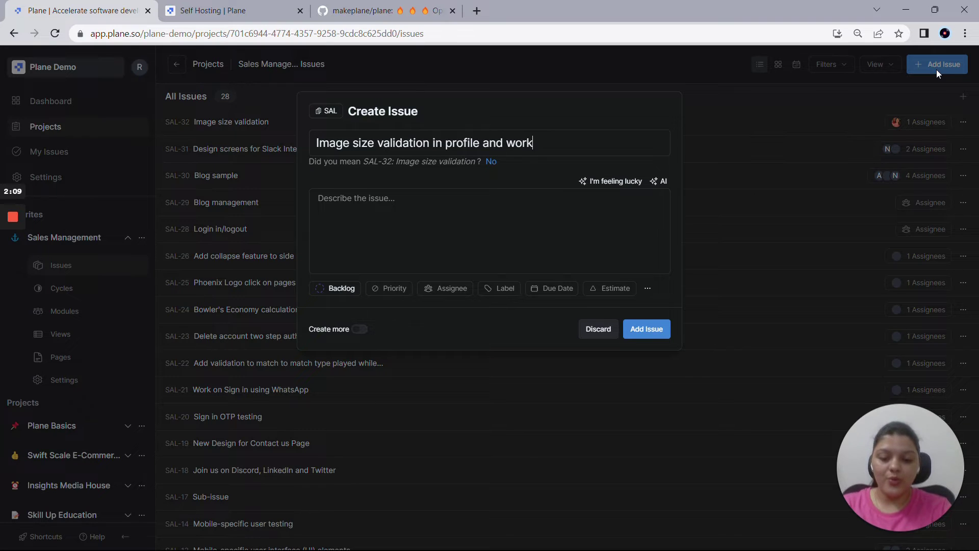
type("space")
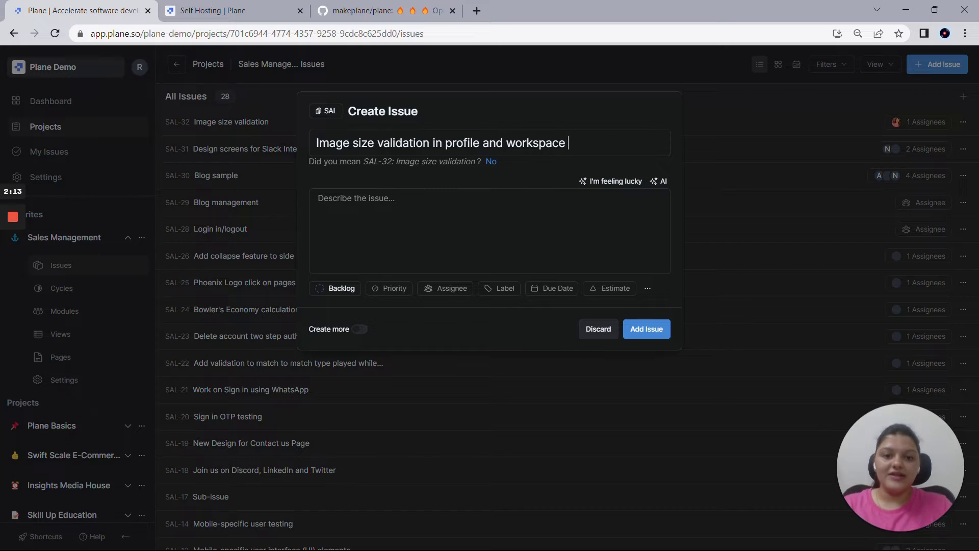
left_click(603, 184)
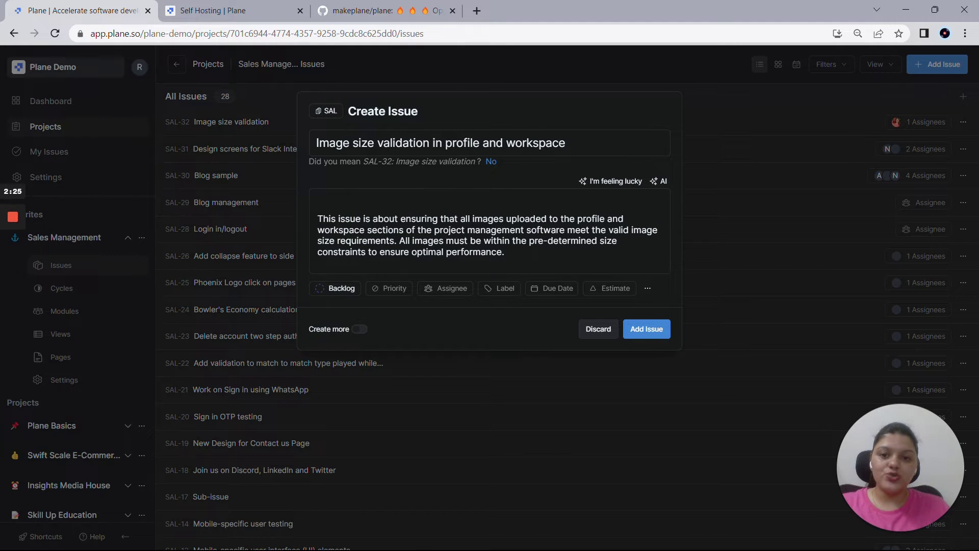
left_click(491, 161)
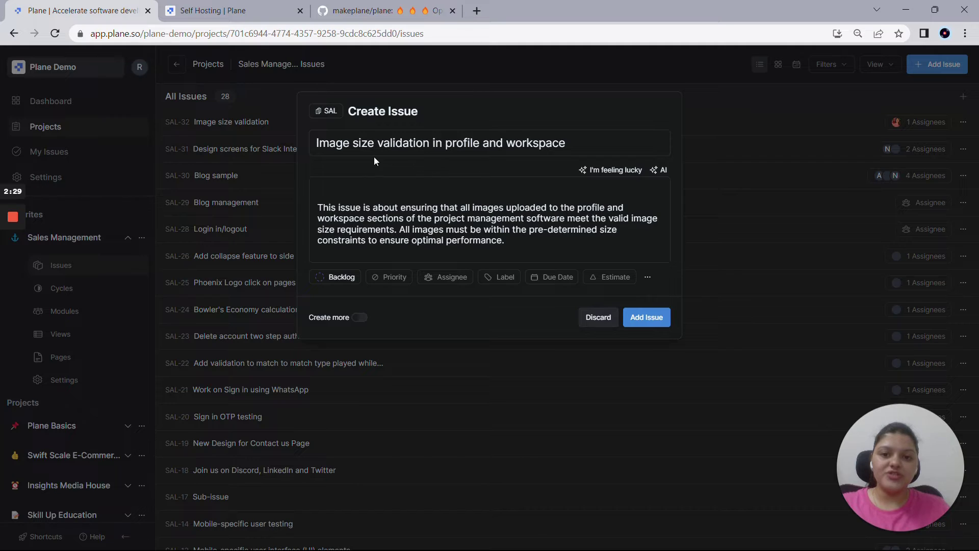
- Ask the AI 'Get more content on the above topic' to generate a longer description
left_click(660, 171)
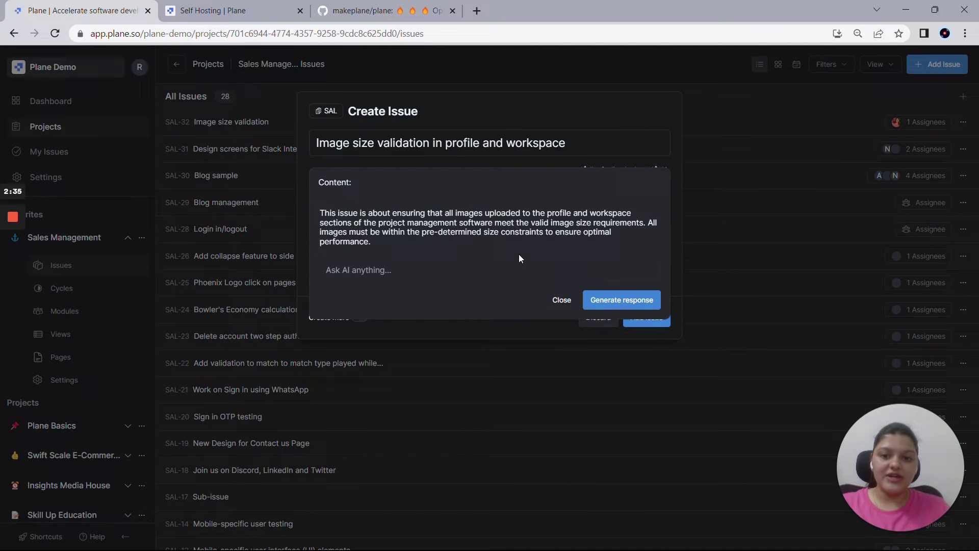
type("Get mo")
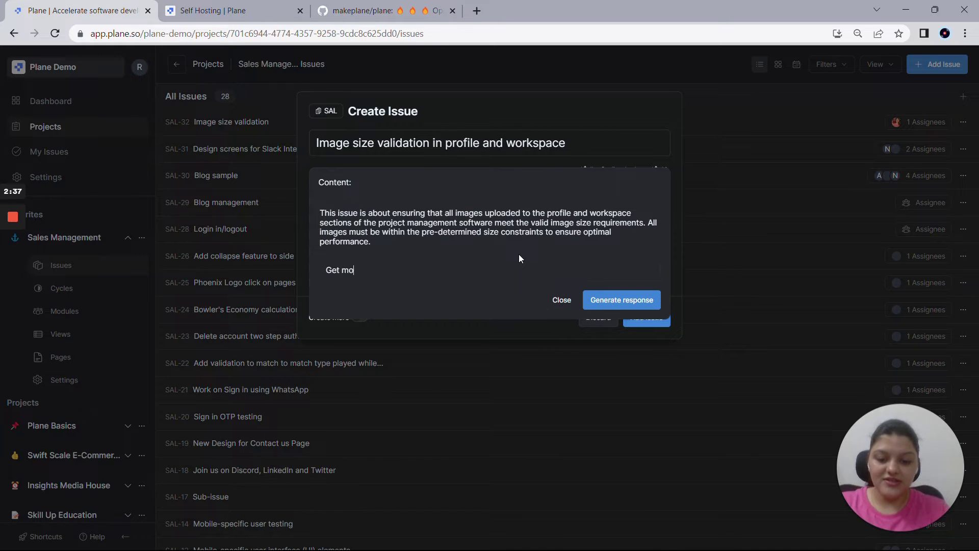
type("re content on")
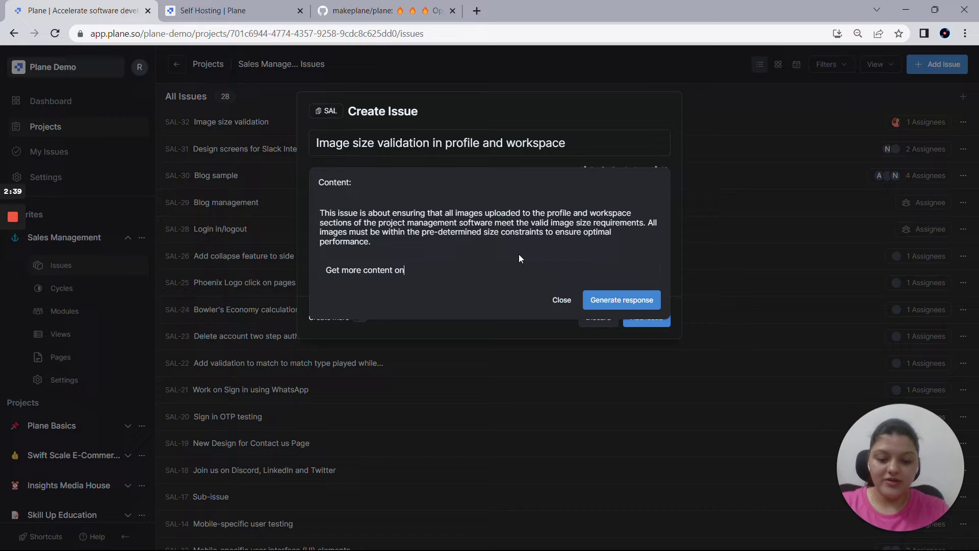
type(" the above t")
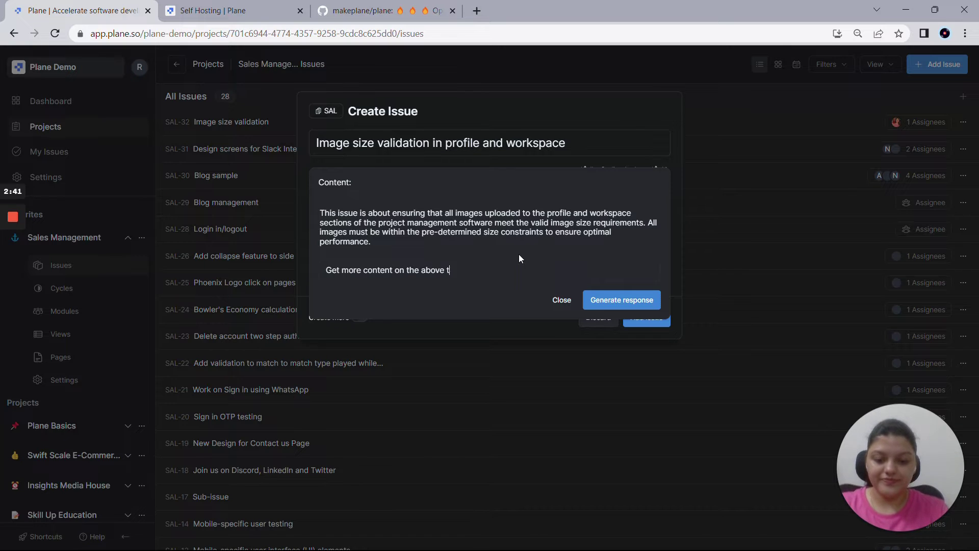
type("opic")
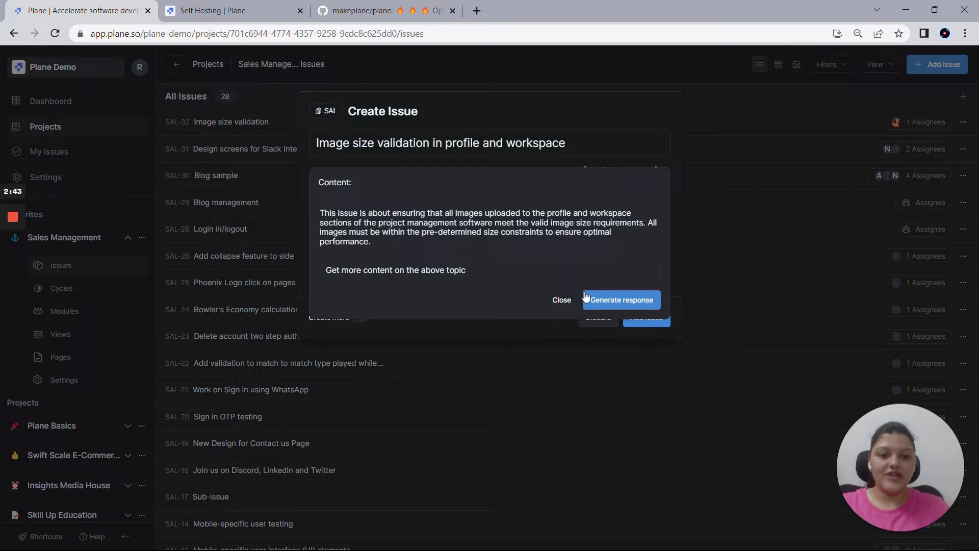
left_click(602, 299)
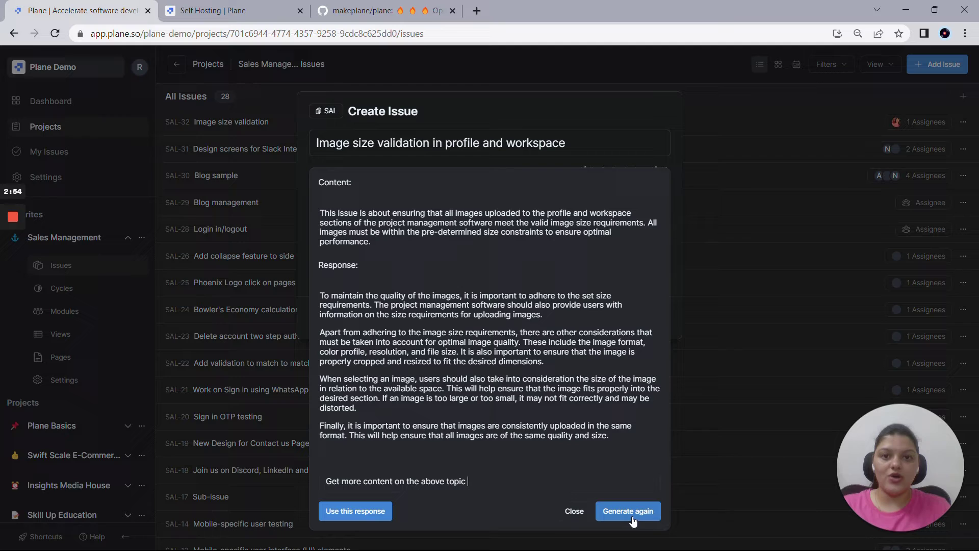
- Insert the AI response as description, set state Todo, priority Urgent, and assign a team member
left_click(342, 514)
scroll(442, 488, "down", 2)
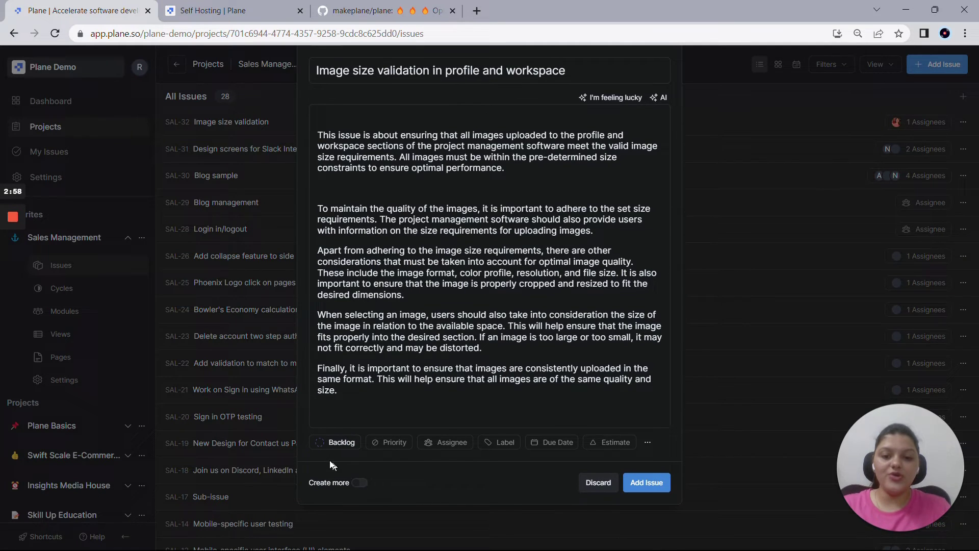
left_click(341, 443)
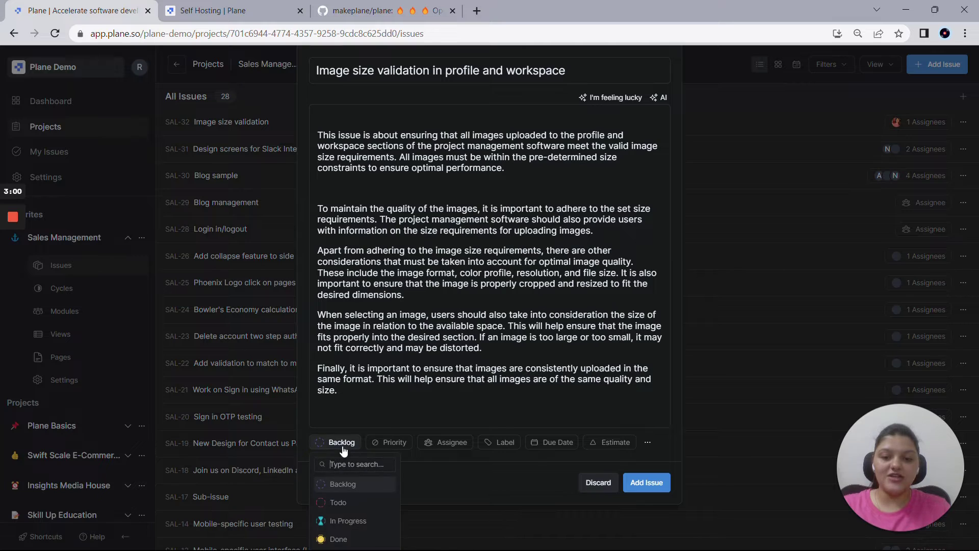
left_click(336, 503)
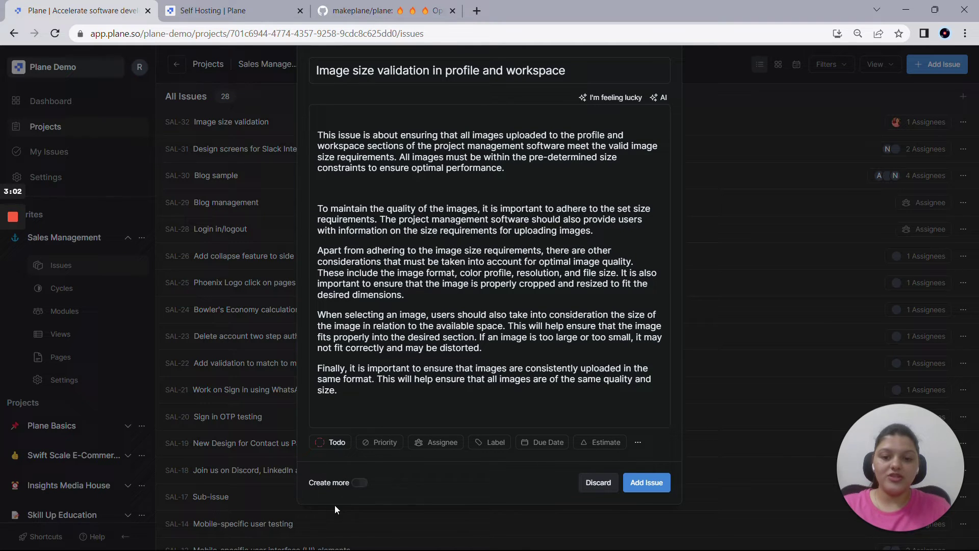
left_click(382, 444)
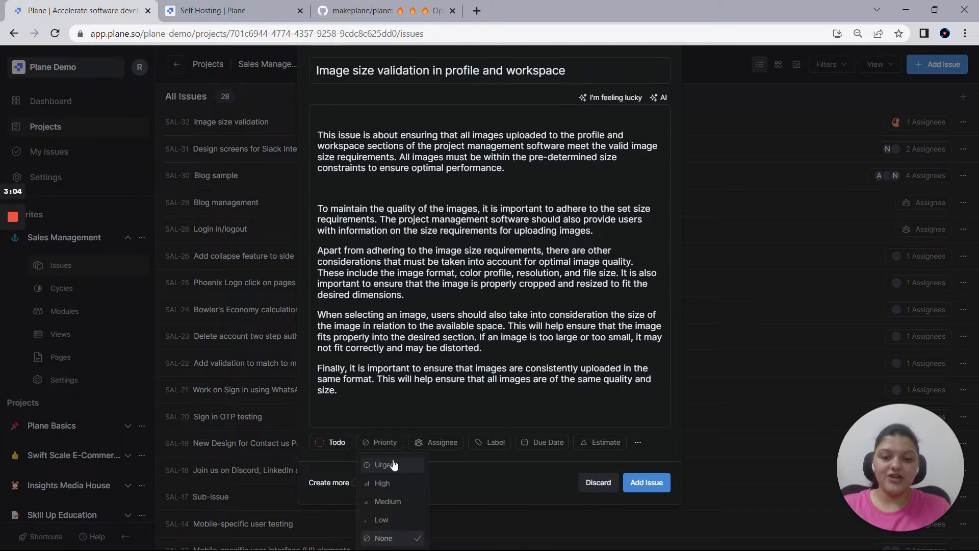
left_click(393, 466)
left_click(439, 447)
left_click(439, 528)
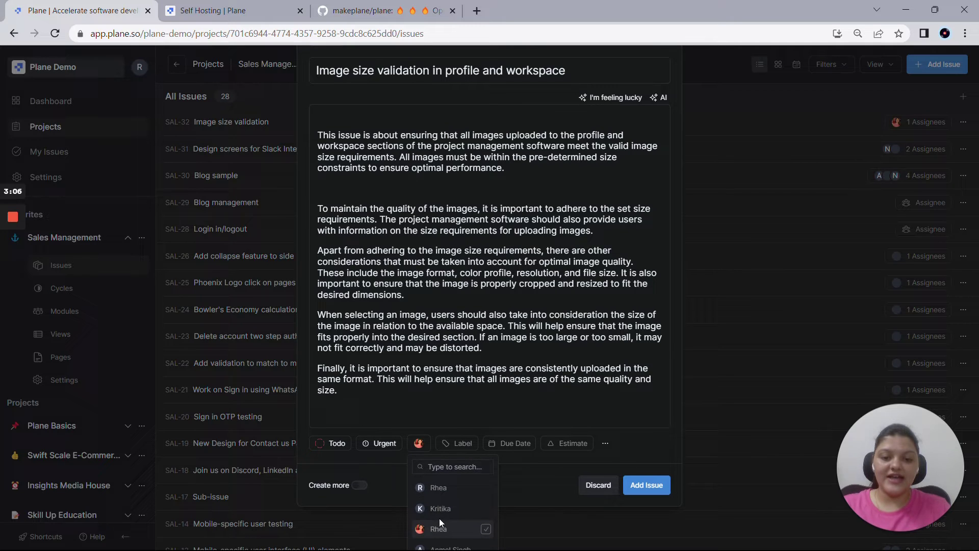
- Add the Bug label, due date 18 May 2023 and estimate 3, then create the issue
left_click(461, 442)
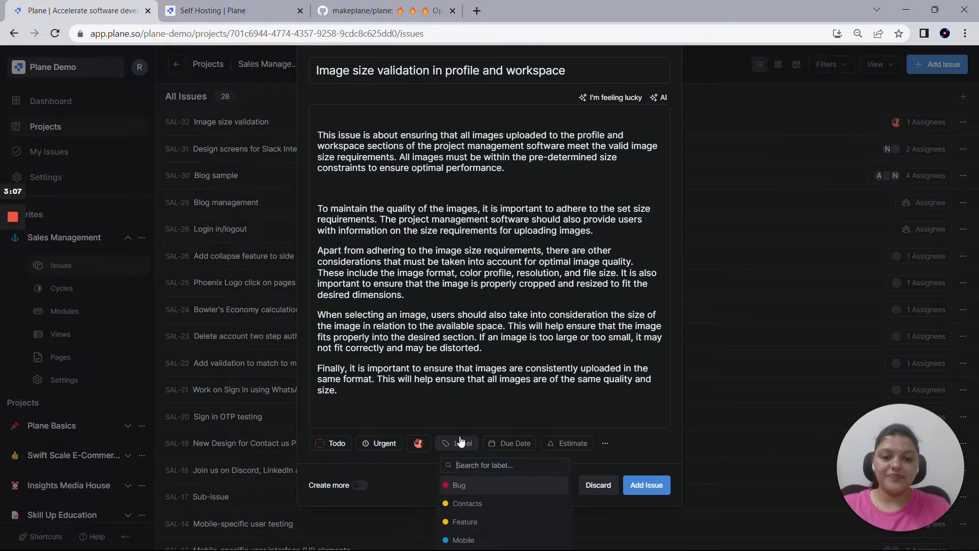
left_click(479, 489)
left_click(484, 448)
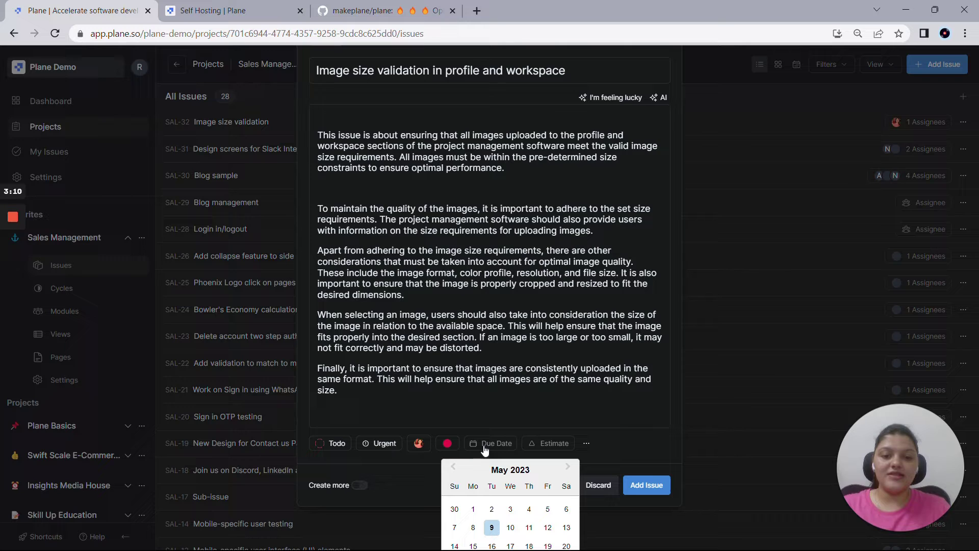
scroll(531, 505, "down", 1)
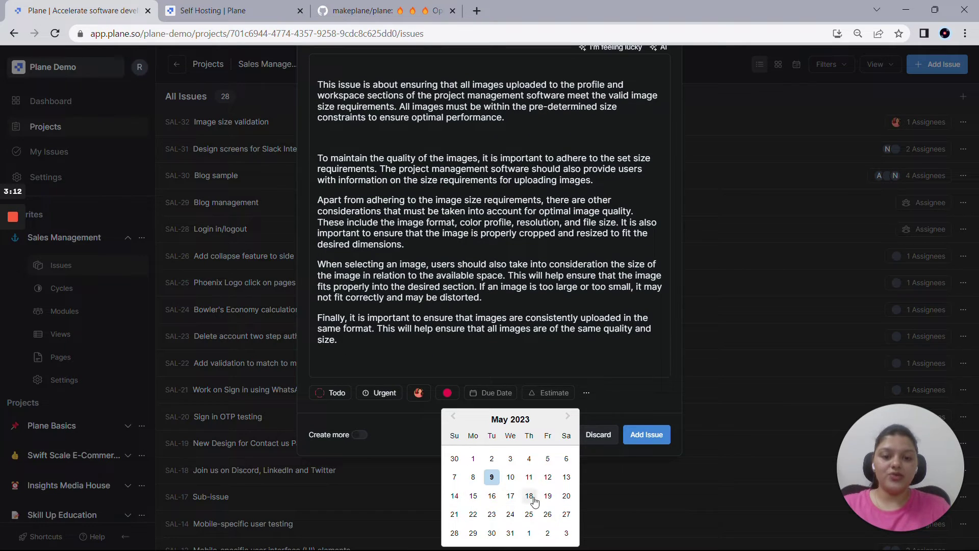
left_click(531, 495)
left_click(557, 394)
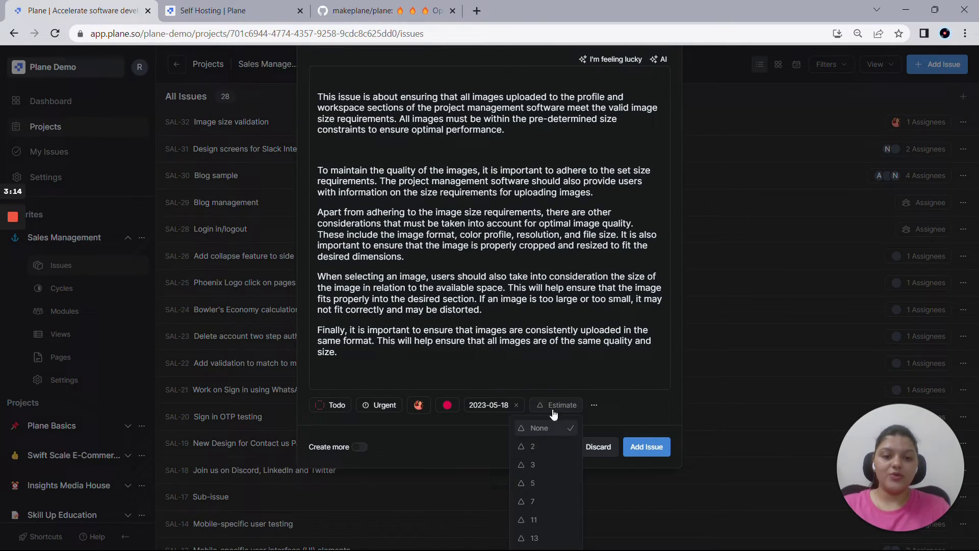
left_click(533, 465)
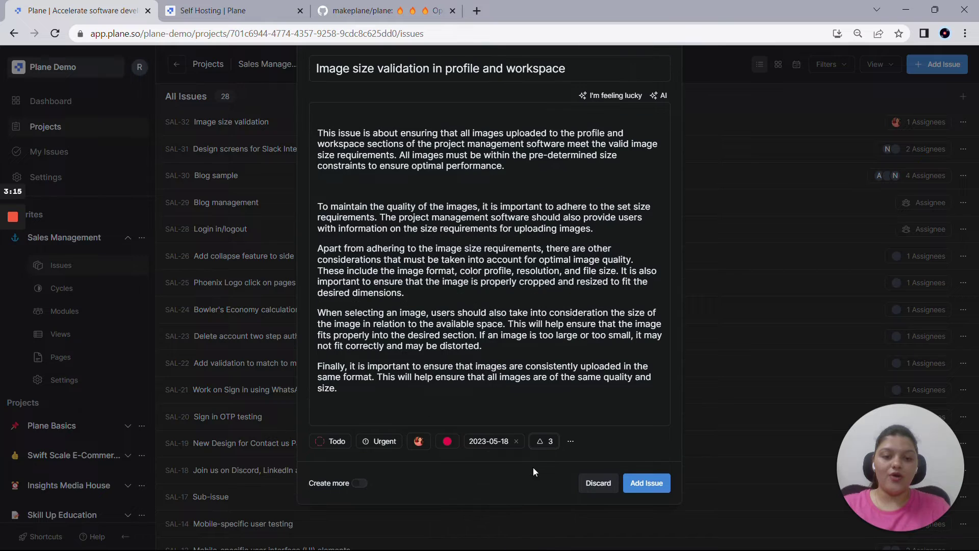
left_click(641, 483)
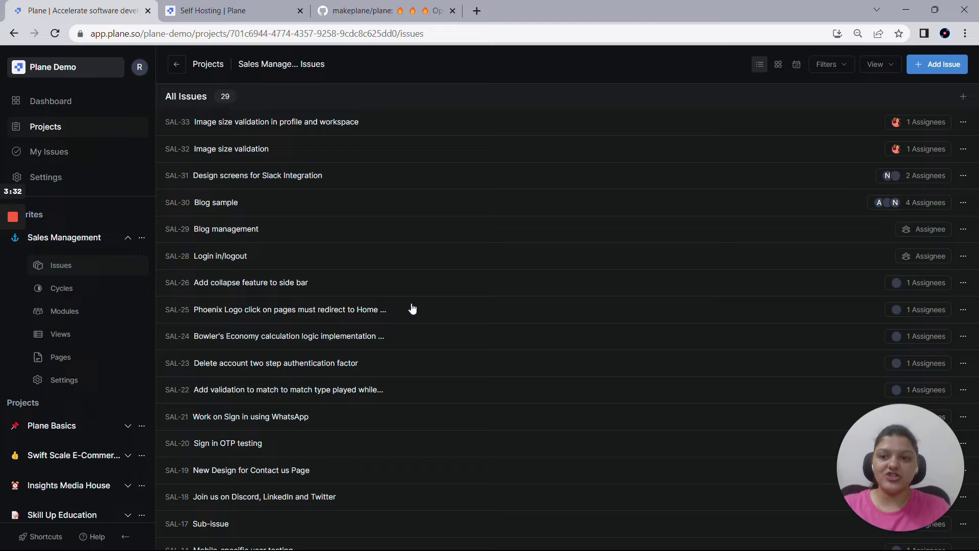
- Switch the Sales Management issues to the Kanban board layout
left_click(777, 69)
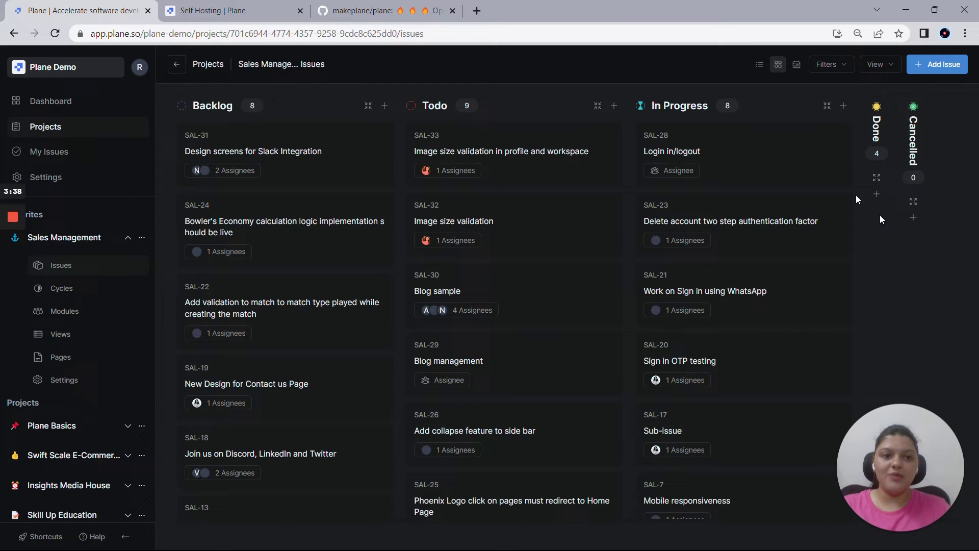
- Enable Show weekends in the monthly calendar layout, then switch back to the list and open View options
left_click(797, 65)
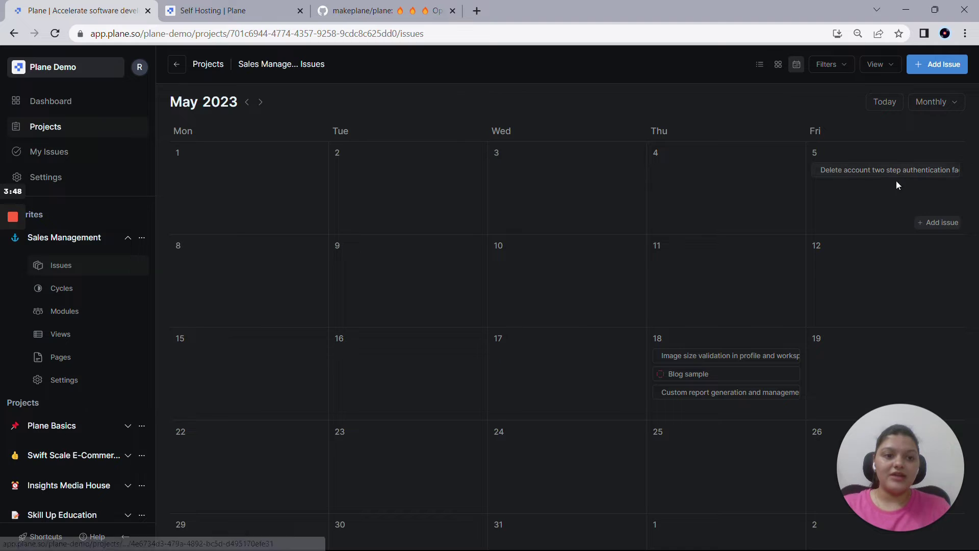
left_click(932, 107)
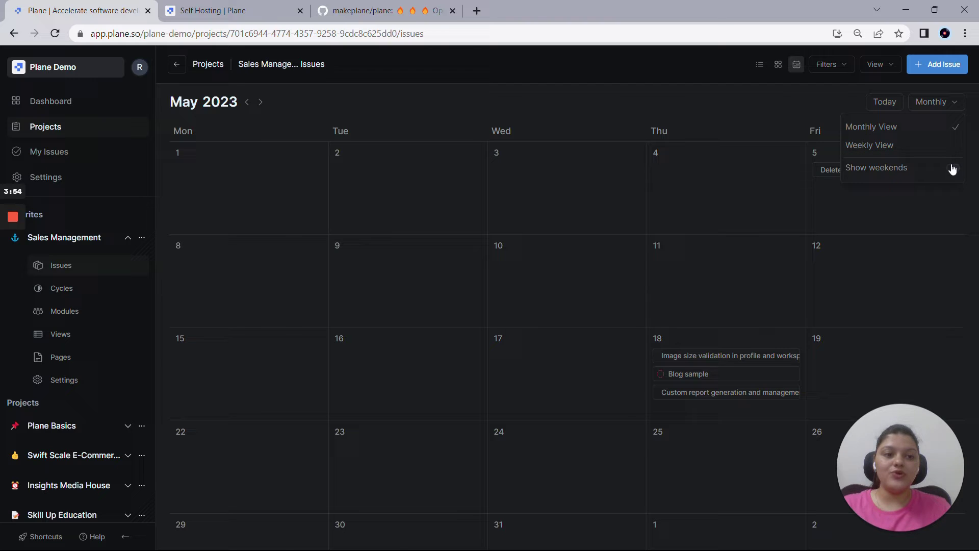
left_click(952, 168)
left_click(776, 95)
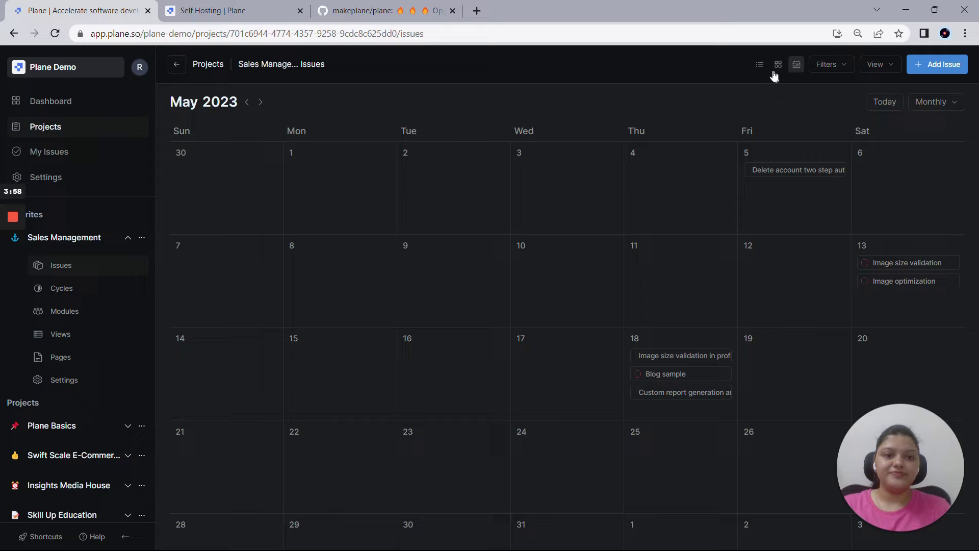
left_click(759, 66)
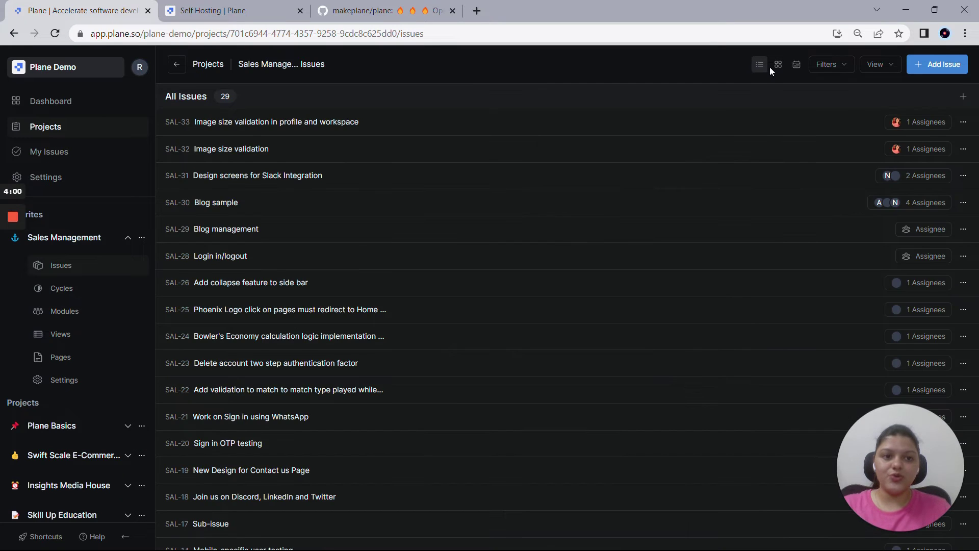
left_click(874, 75)
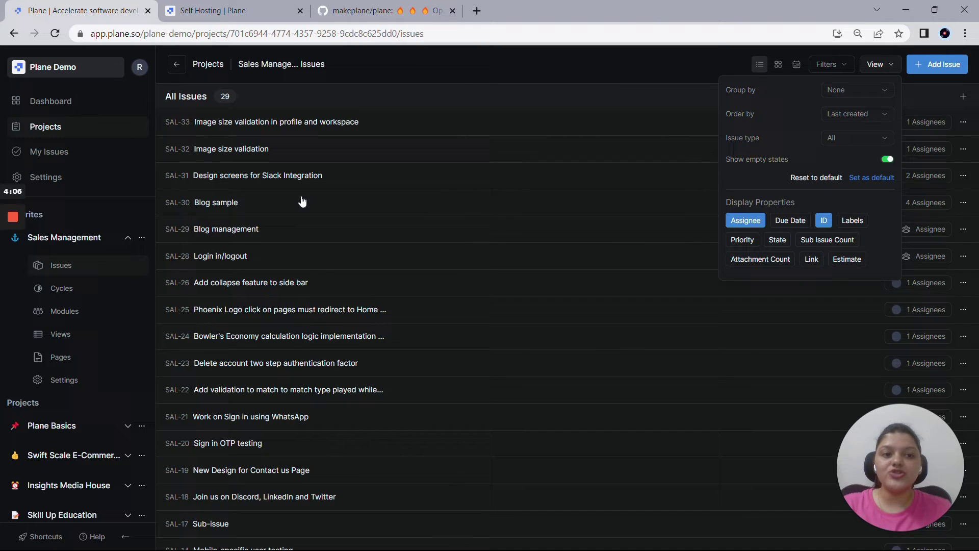
- Group the issue list by State, then try grouping by Priority
left_click(825, 96)
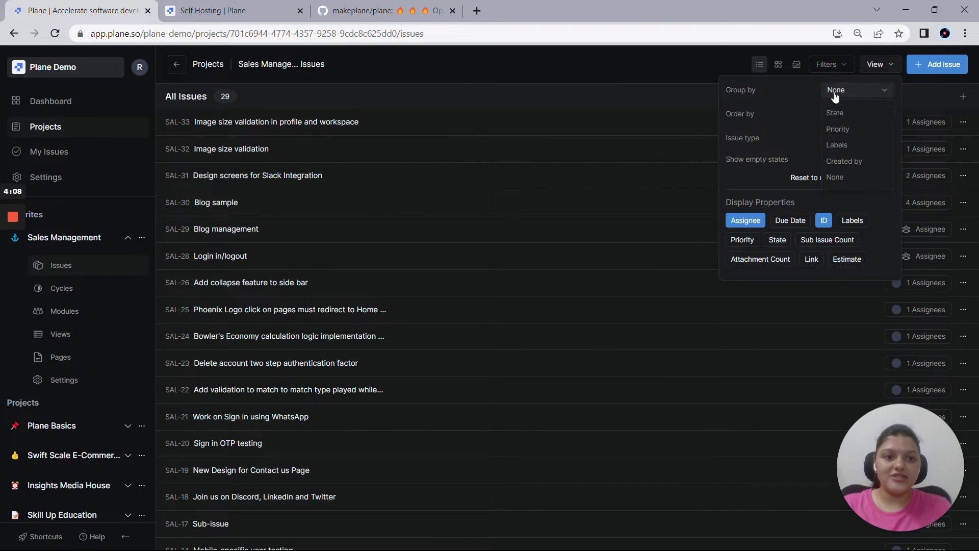
left_click(836, 110)
scroll(352, 181, "down", 9)
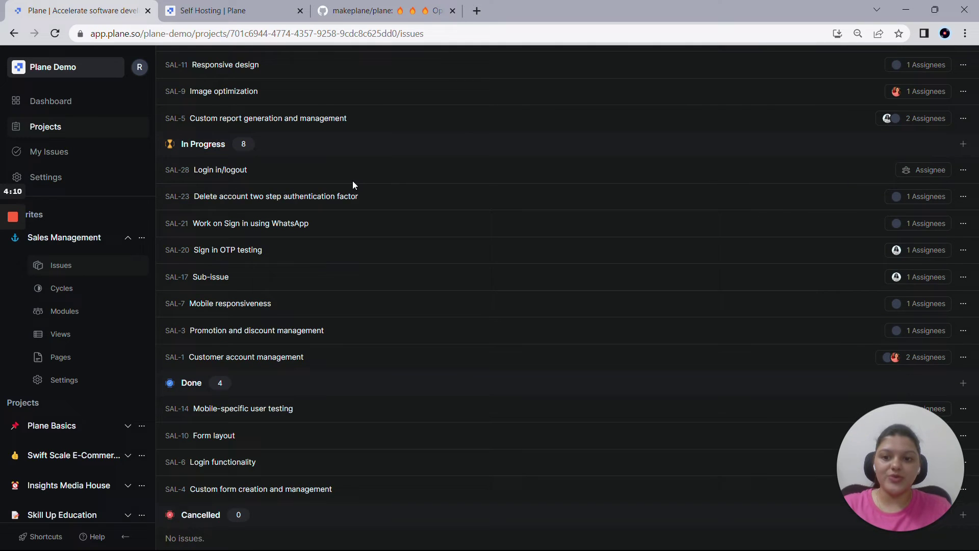
scroll(352, 181, "up", 10)
left_click(867, 92)
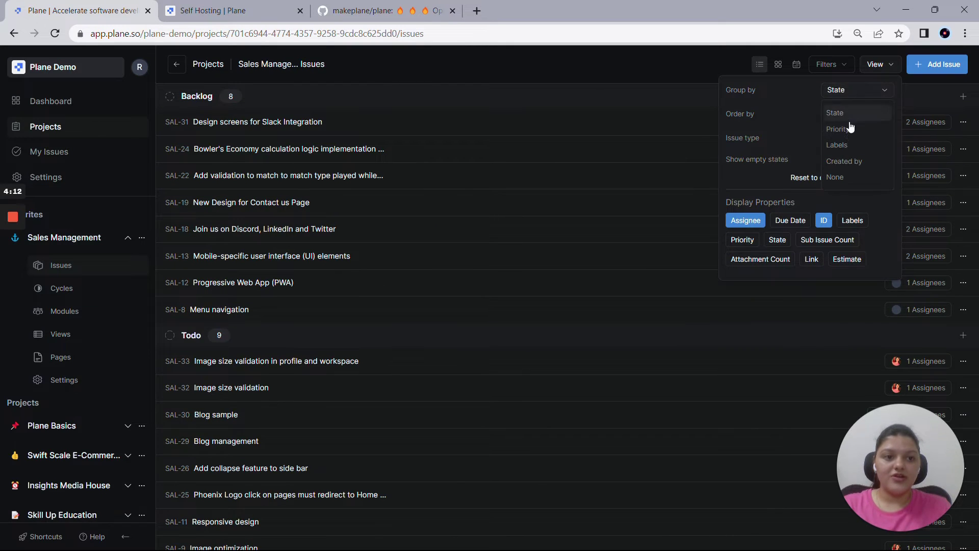
left_click(850, 125)
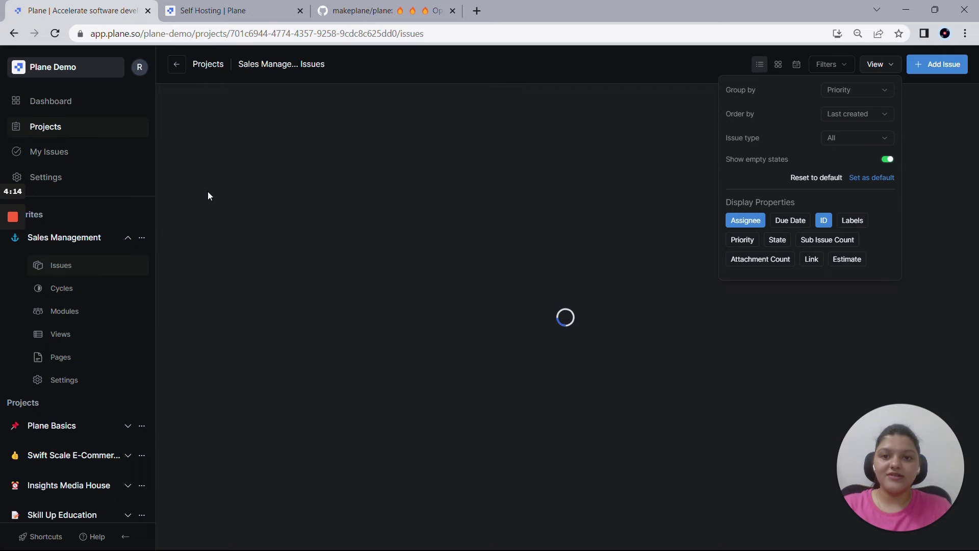
scroll(207, 191, "down", 8)
scroll(210, 191, "up", 8)
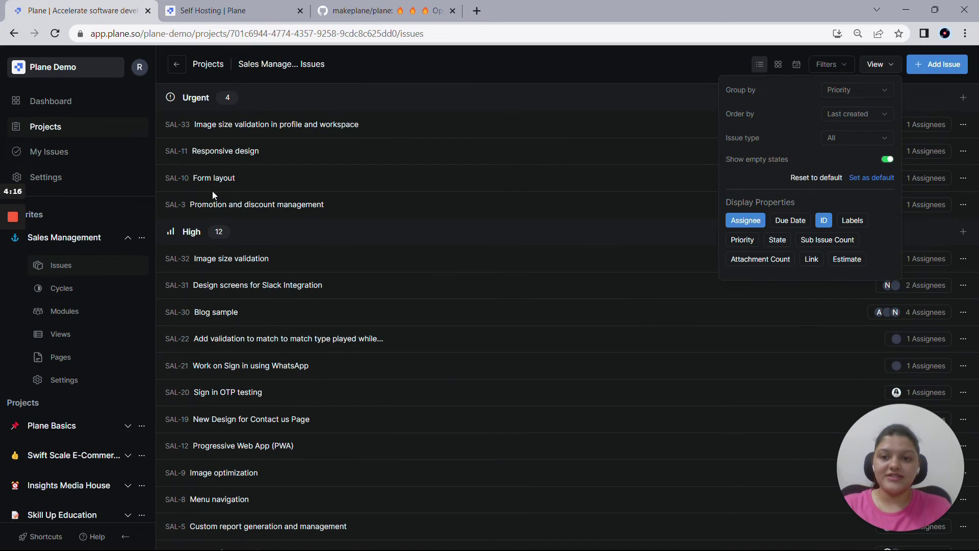
- Try grouping by Labels and Created by, then return to grouping by State
left_click(842, 91)
left_click(849, 145)
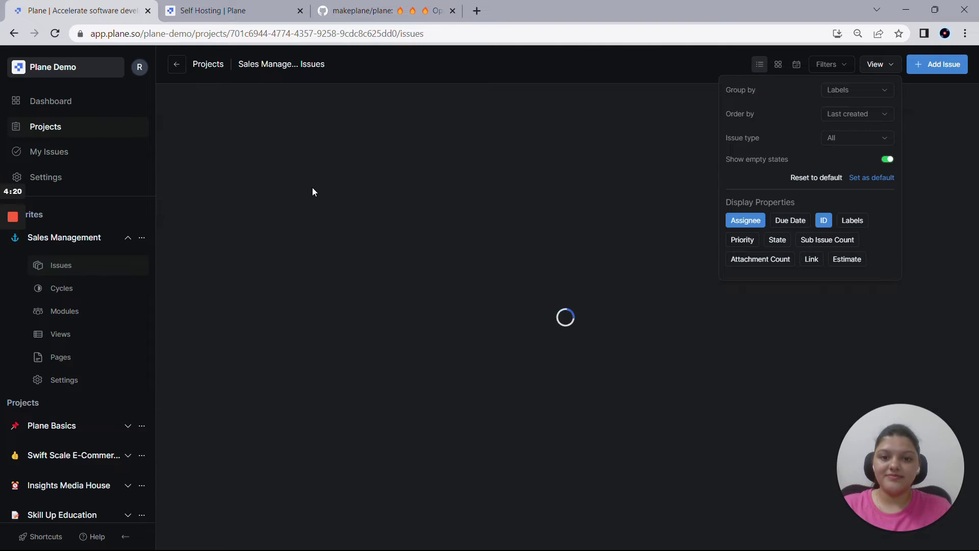
scroll(313, 189, "down", 5)
scroll(315, 193, "down", 3)
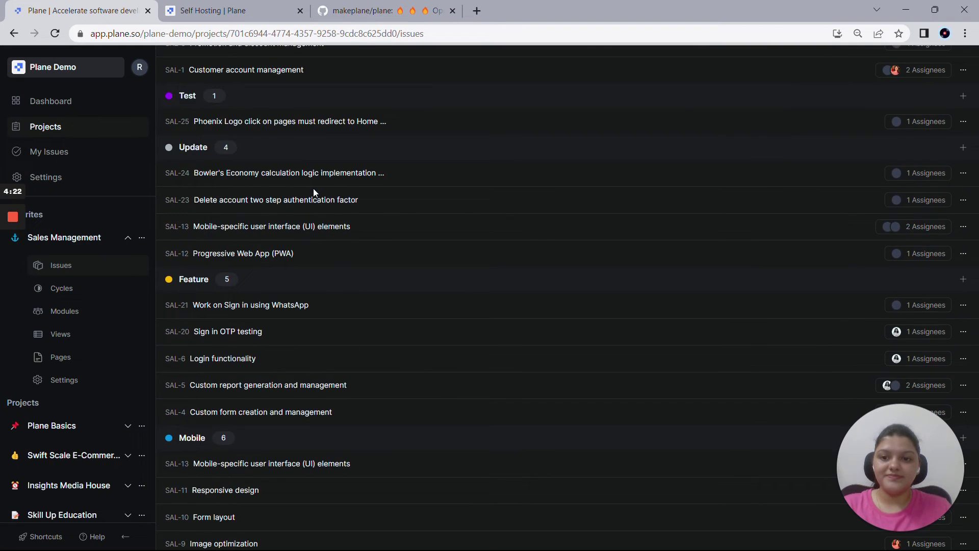
scroll(314, 193, "up", 8)
left_click(849, 96)
left_click(848, 159)
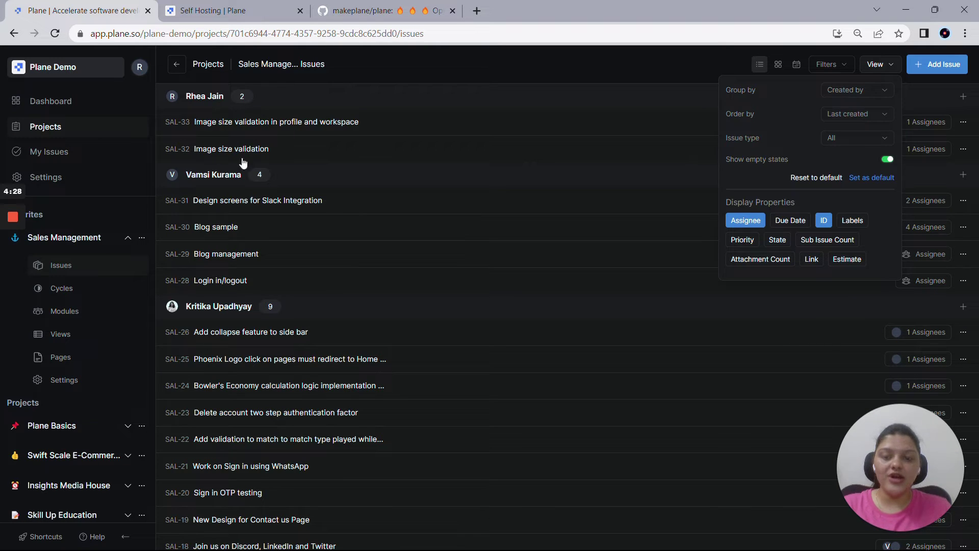
left_click(859, 94)
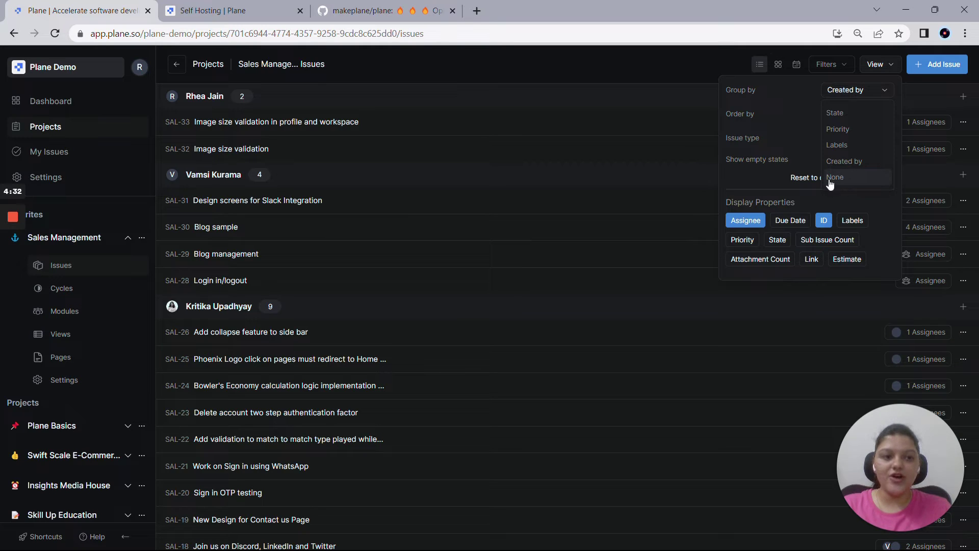
left_click(841, 114)
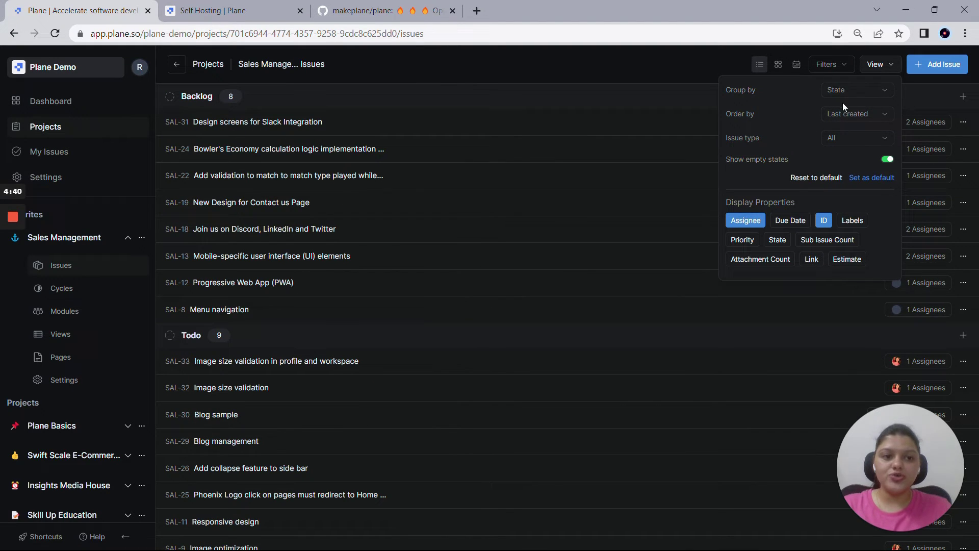
left_click(847, 117)
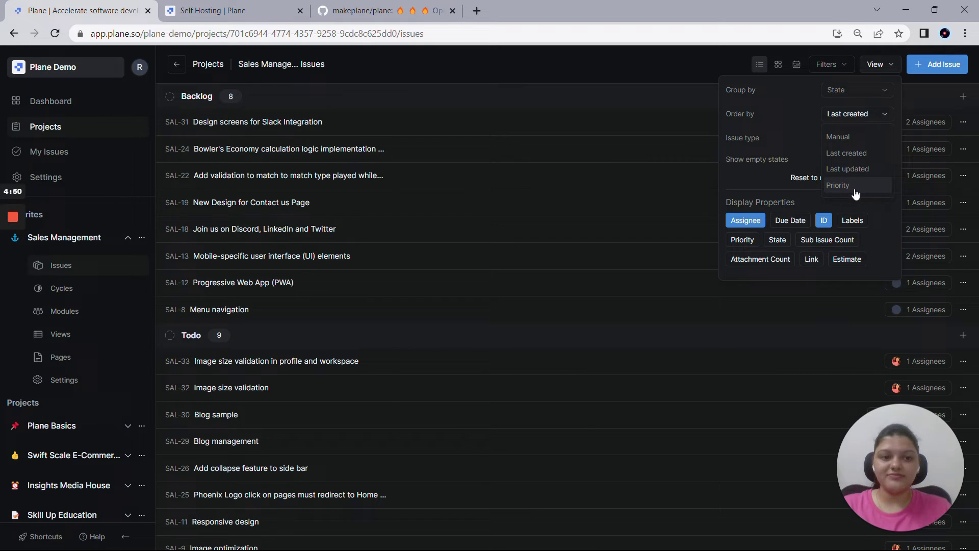
left_click(760, 156)
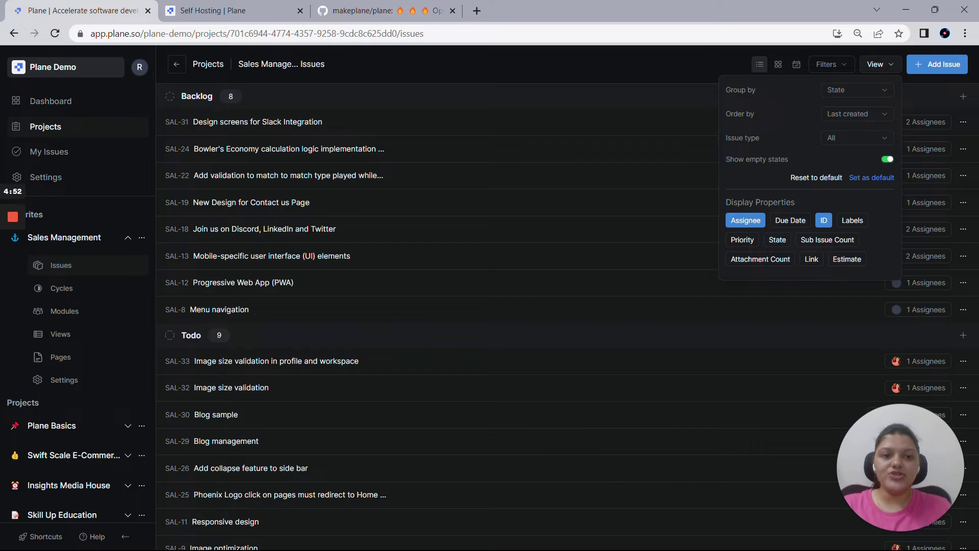
left_click(848, 137)
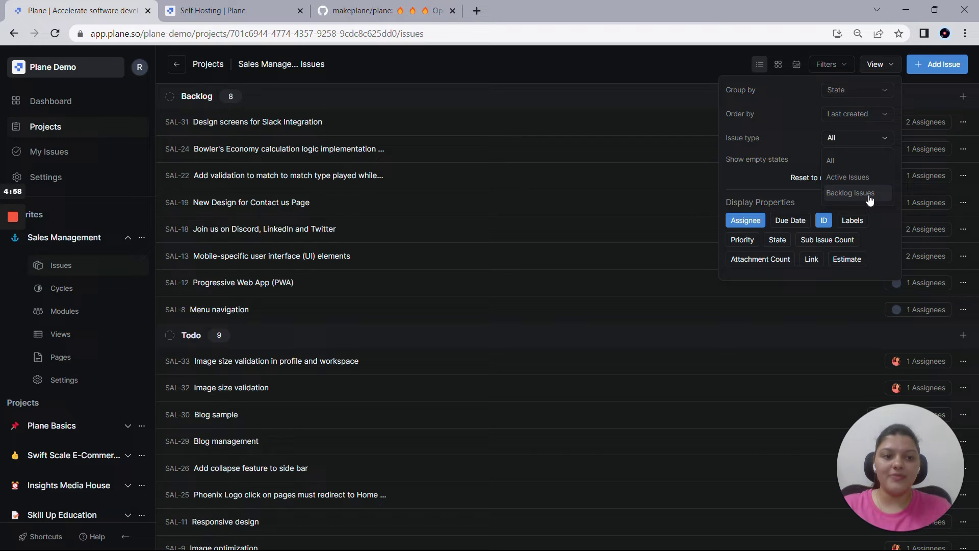
left_click(794, 193)
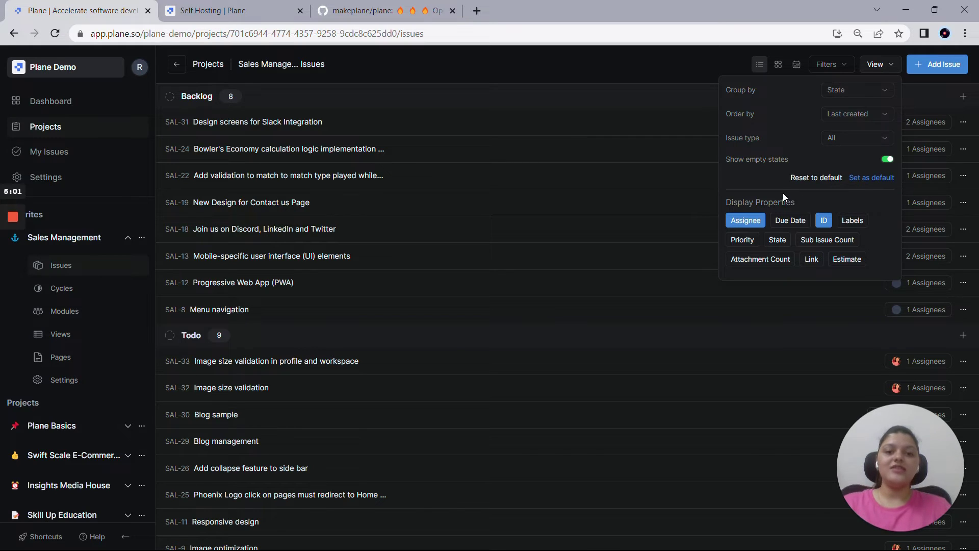
- Show due date, sub-issues, state, priority, attachments, links and estimate in the issue rows
left_click(792, 221)
left_click(827, 240)
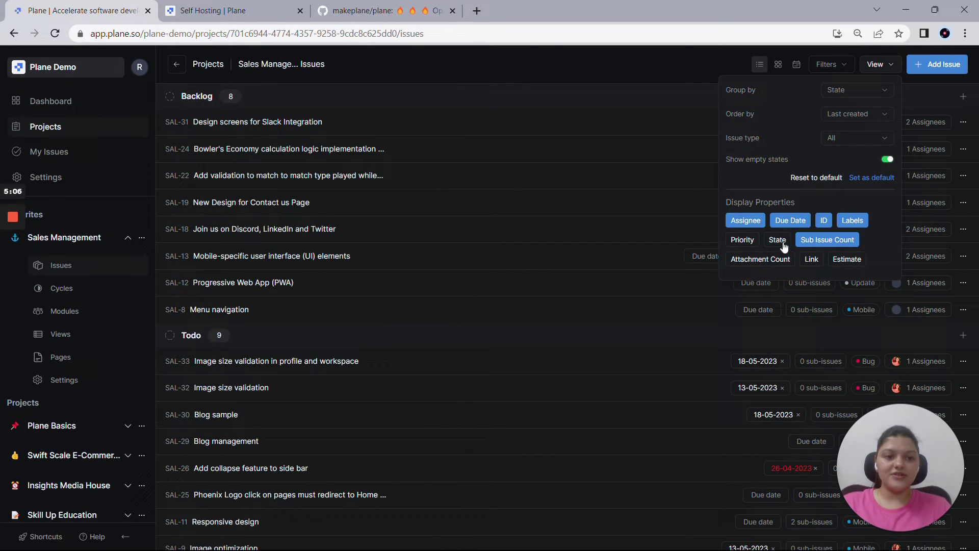
left_click(777, 240)
left_click(742, 240)
left_click(760, 259)
left_click(812, 259)
left_click(848, 259)
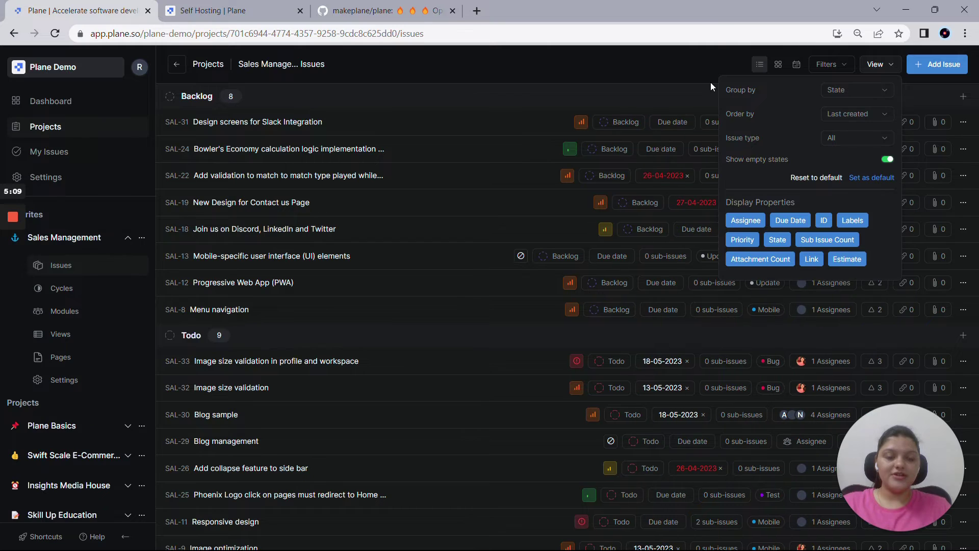
left_click(693, 57)
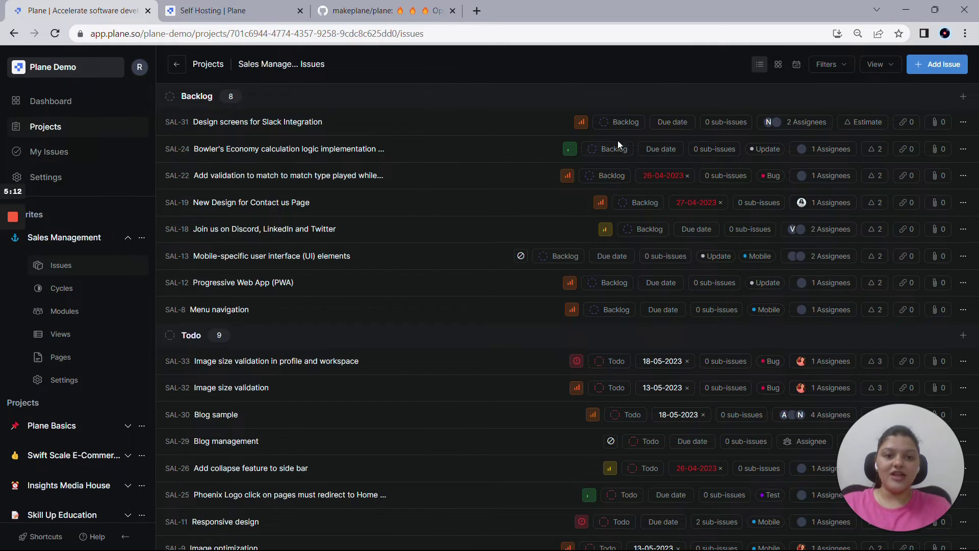
- Lower SAL-31's priority to Medium and mark it Done
left_click(582, 125)
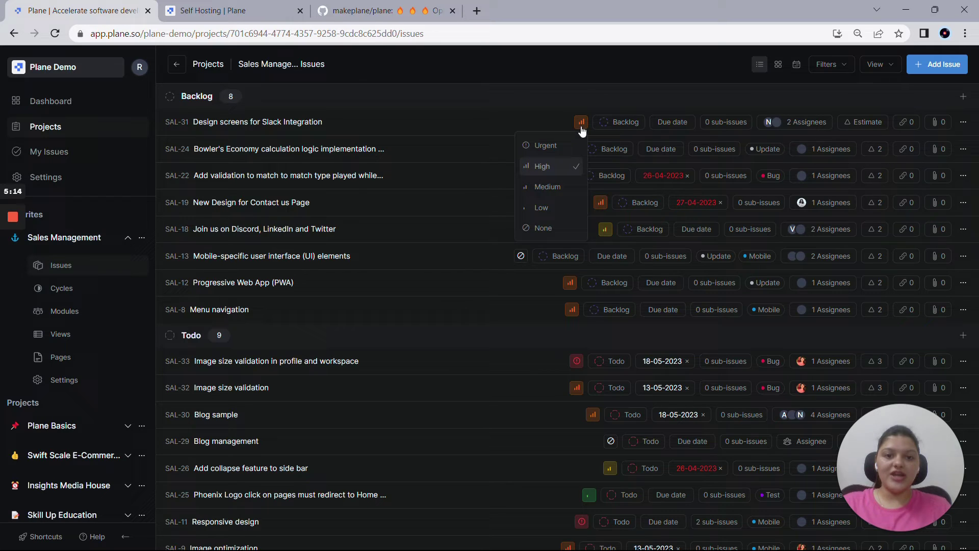
left_click(564, 190)
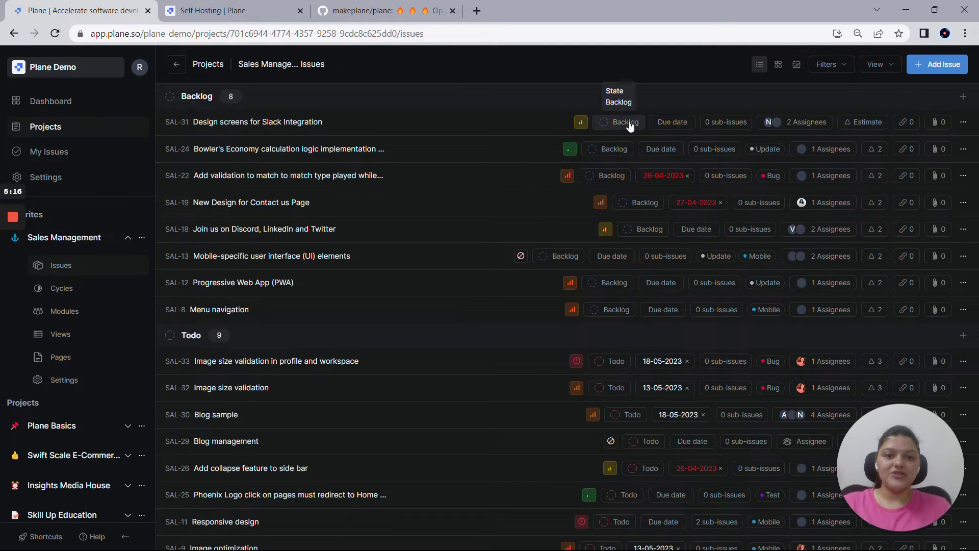
left_click(621, 126)
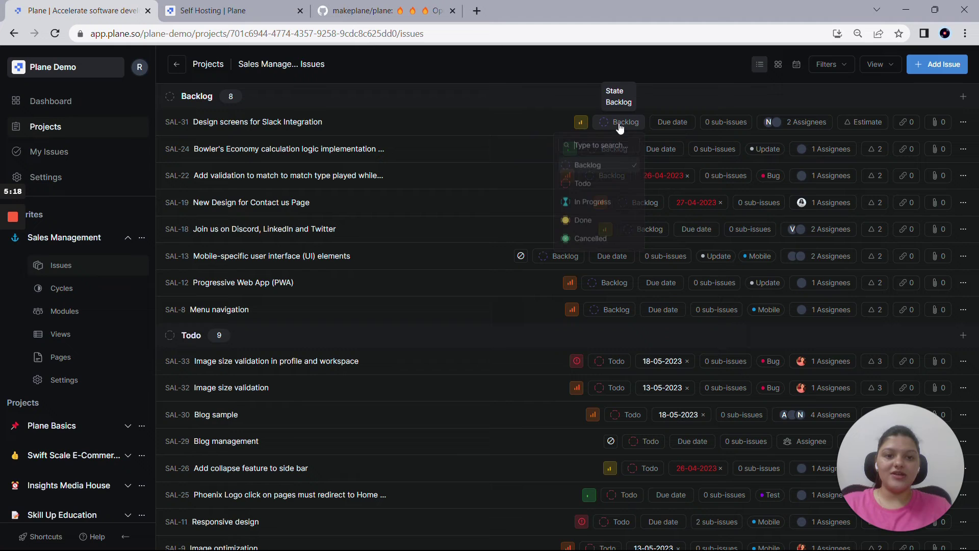
left_click(582, 220)
scroll(516, 213, "down", 10)
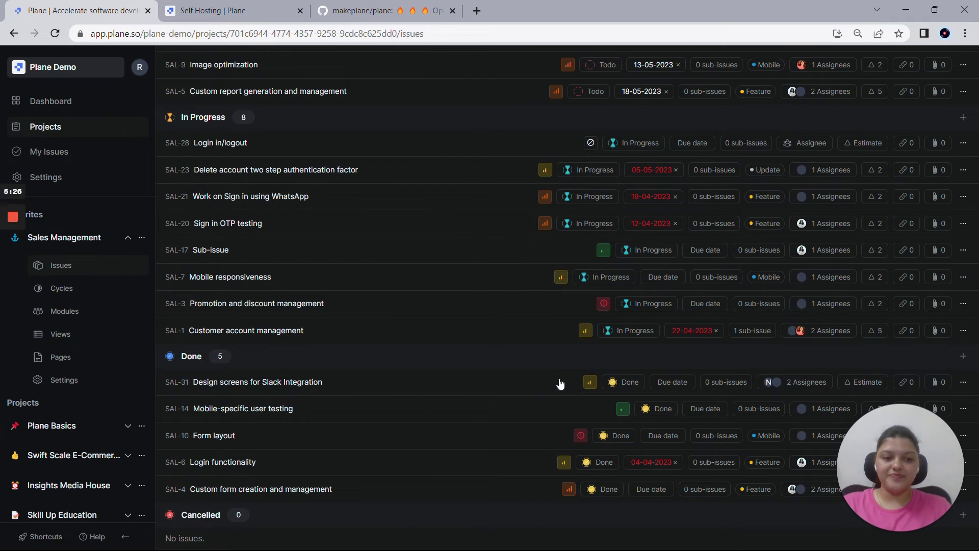
scroll(586, 302, "up", 15)
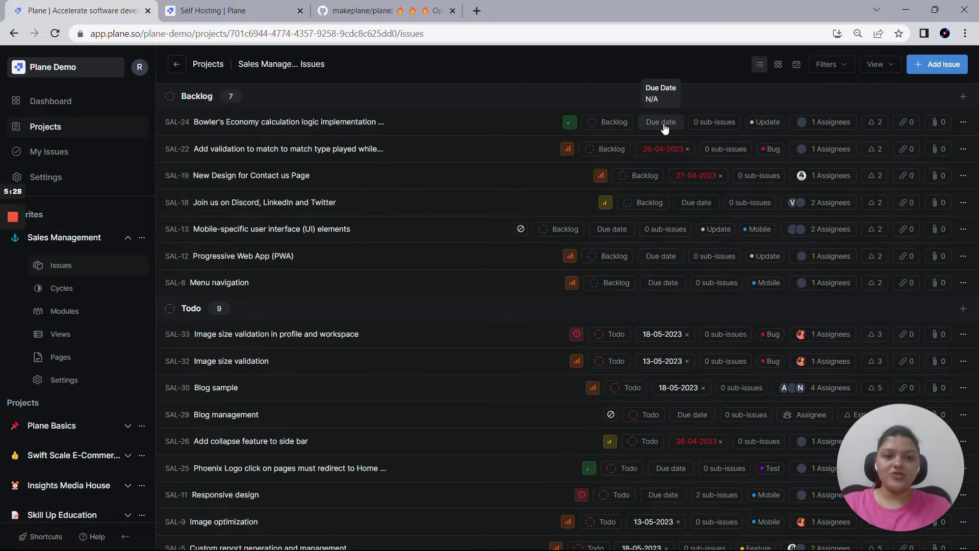
- Give SAL-24 due date 12 May 2023, a second assignee, and estimate 7
left_click(661, 122)
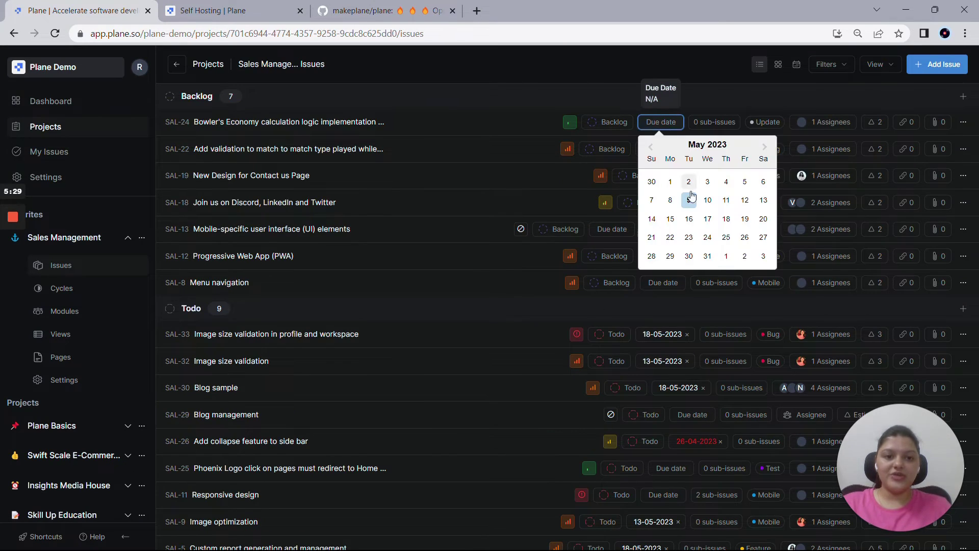
left_click(745, 201)
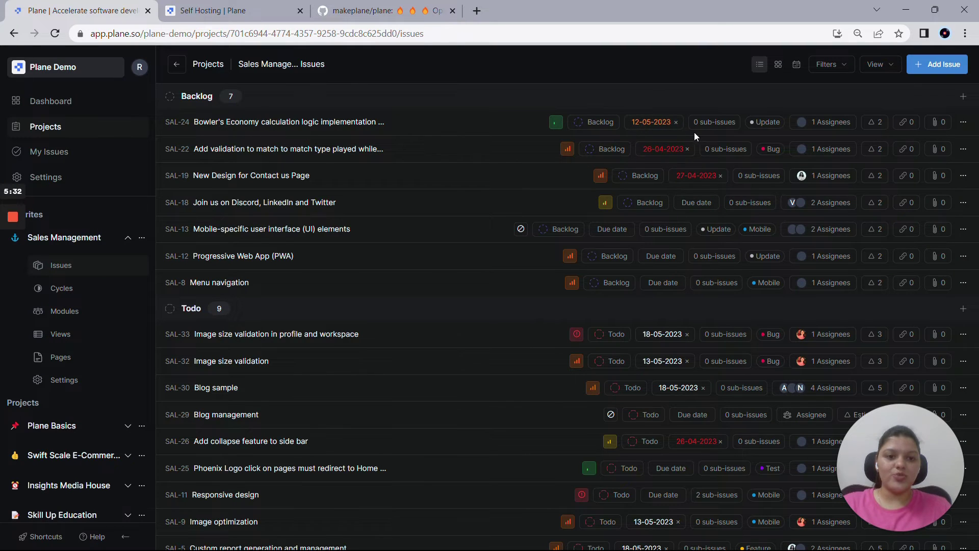
left_click(839, 127)
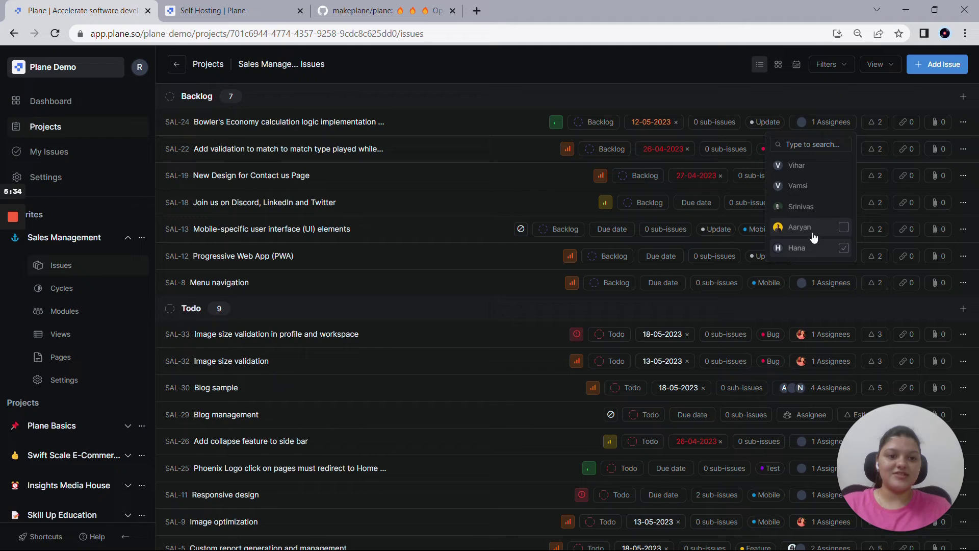
scroll(813, 237, "down", 5)
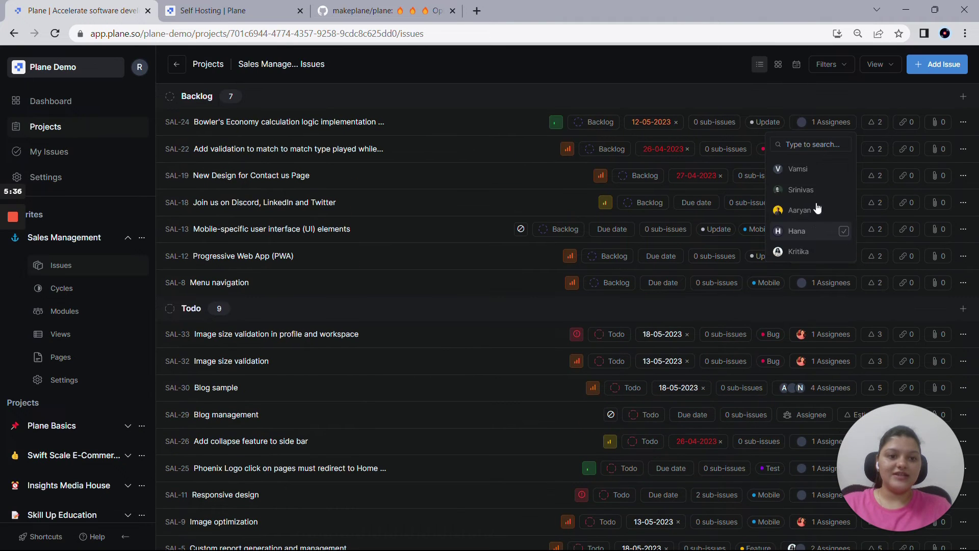
left_click(808, 208)
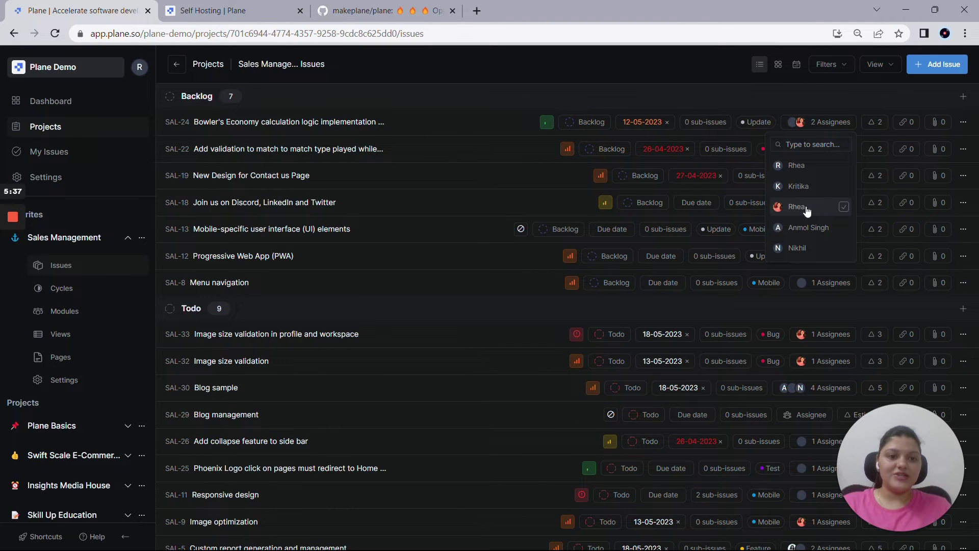
left_click(804, 104)
left_click(874, 122)
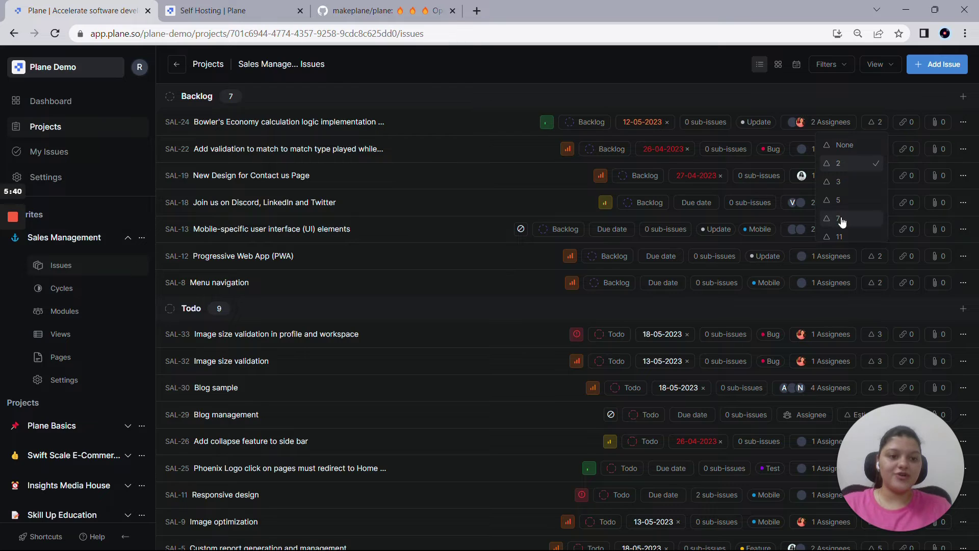
left_click(842, 219)
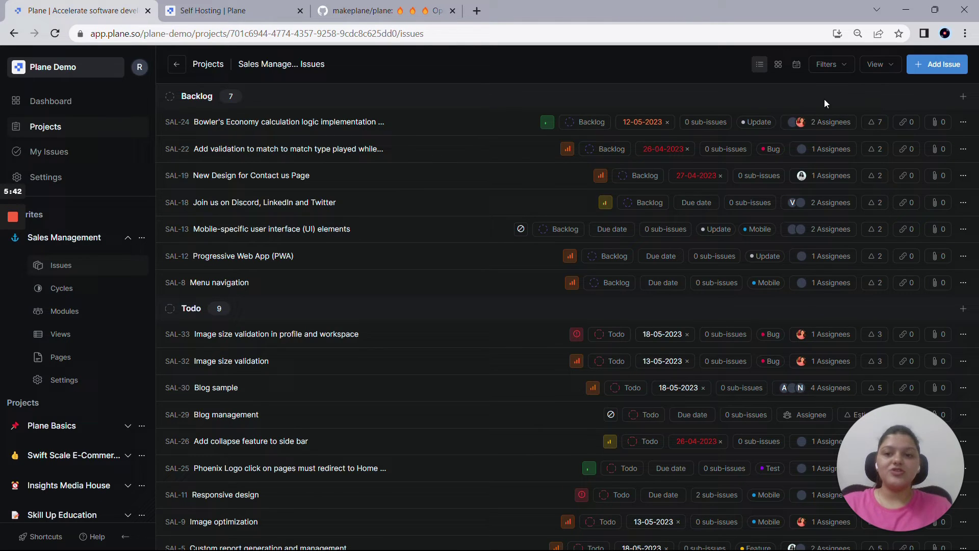
- Switch the issues to a board and hide every card property except ID and assignees
left_click(777, 71)
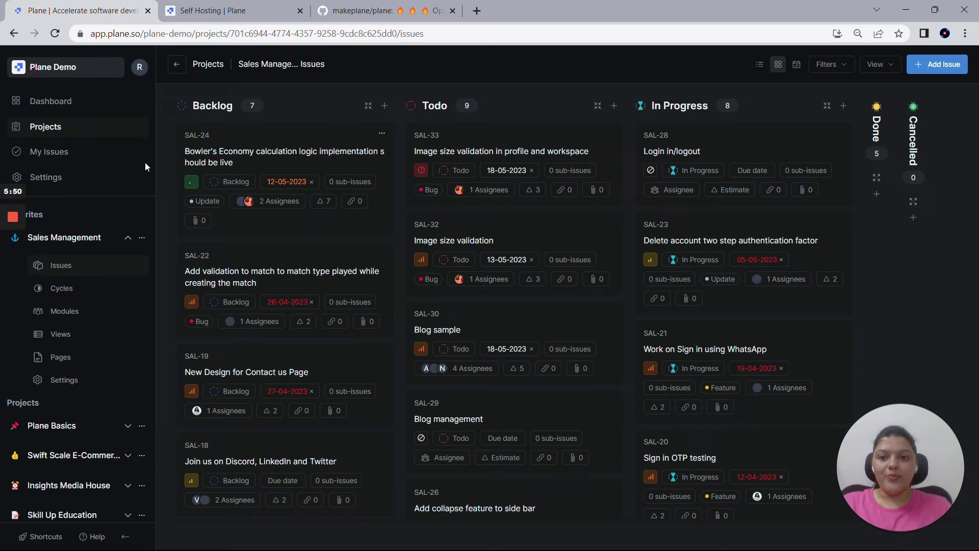
left_click(876, 65)
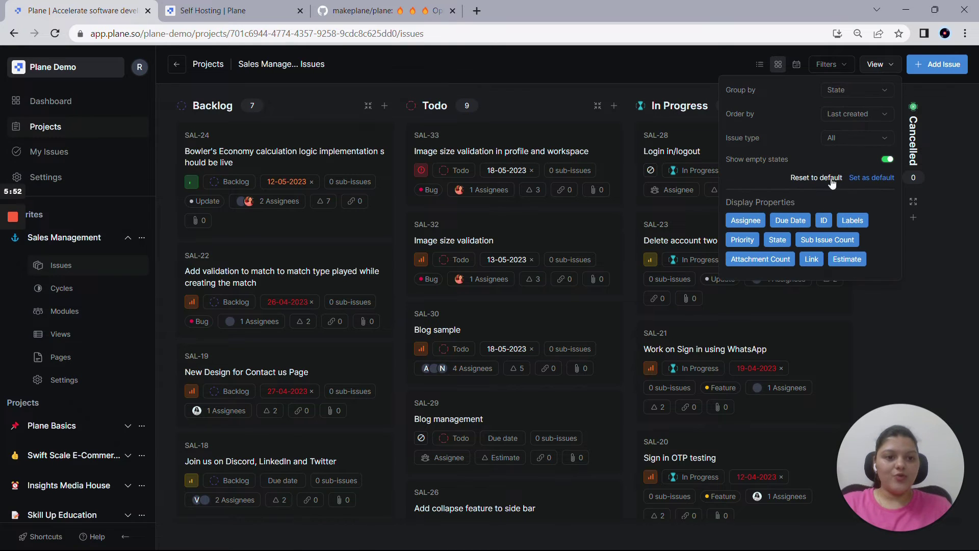
left_click(785, 223)
left_click(853, 220)
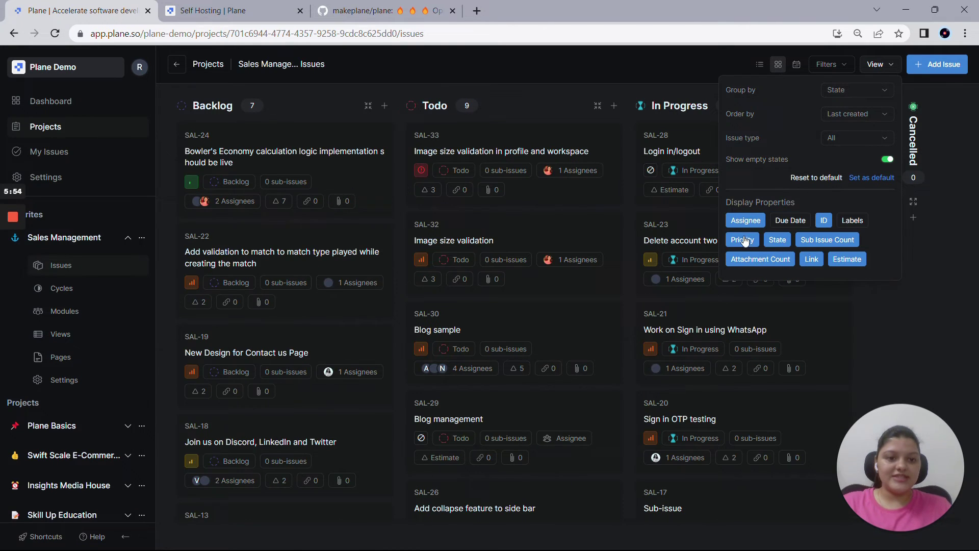
left_click(743, 239)
left_click(777, 240)
left_click(828, 240)
left_click(812, 259)
left_click(847, 259)
left_click(761, 259)
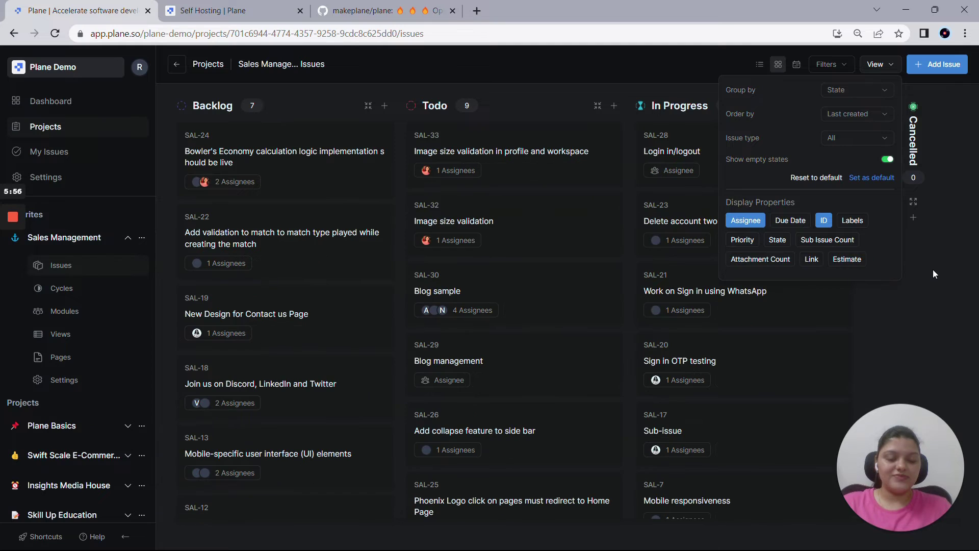
left_click(933, 269)
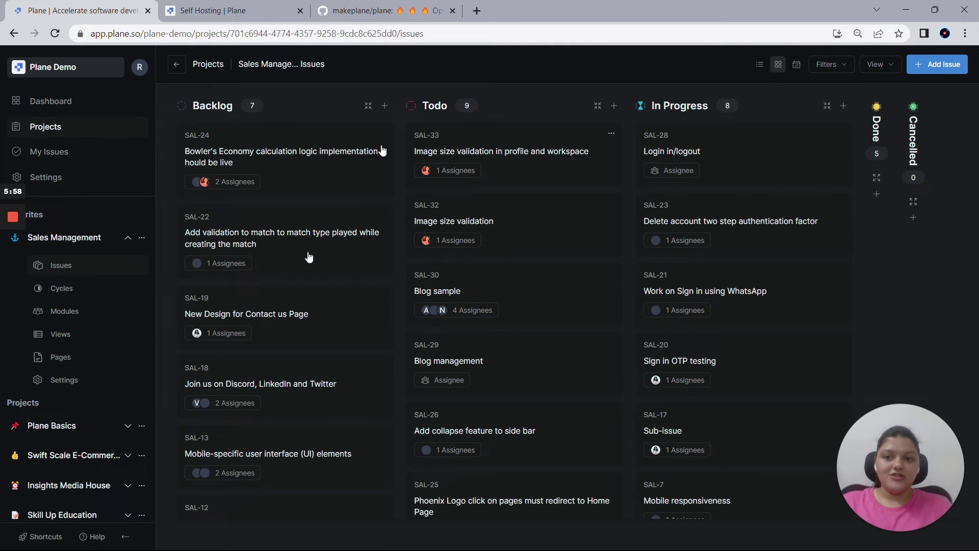
left_click(835, 71)
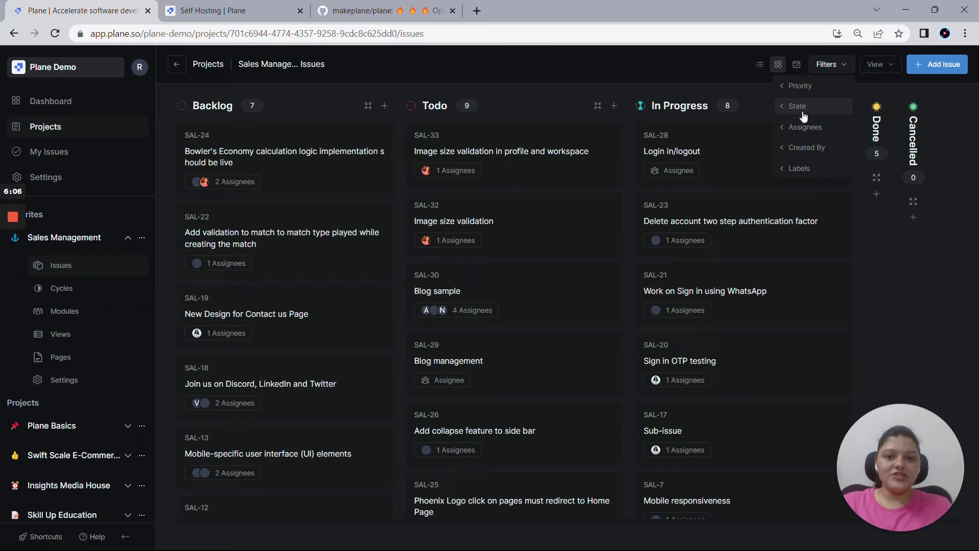
- Filter the board to Todo issues belonging to a single assignee
mouse_move(802, 113)
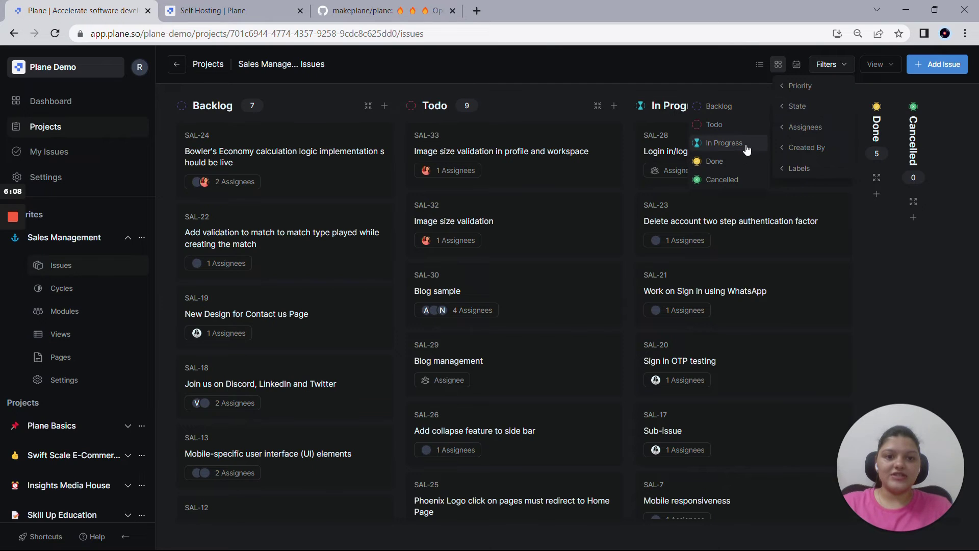
left_click(715, 127)
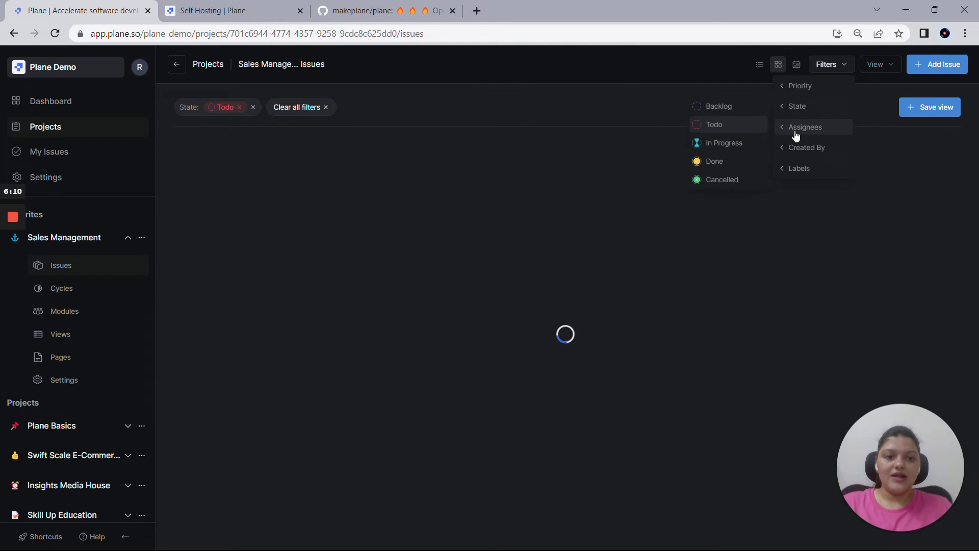
scroll(514, 204, "down", 5)
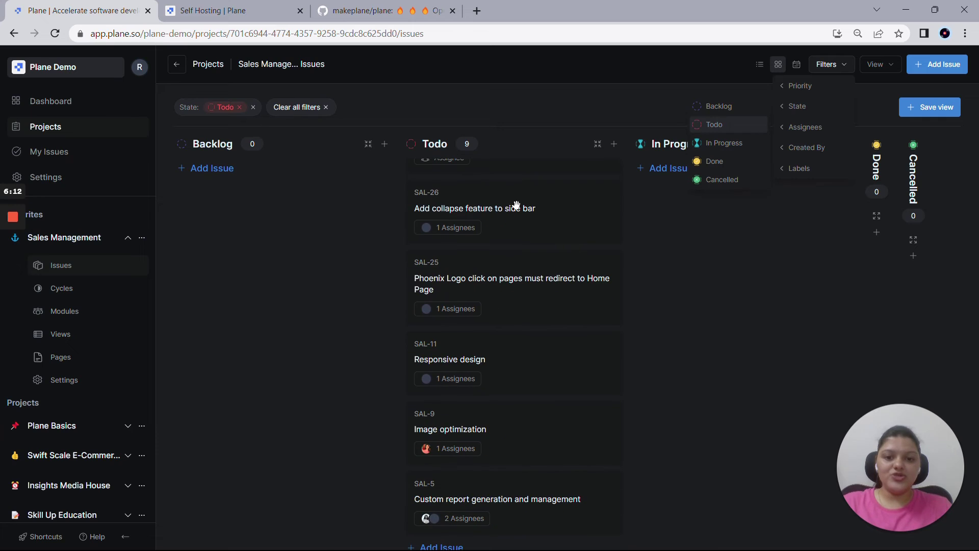
scroll(518, 210, "up", 5)
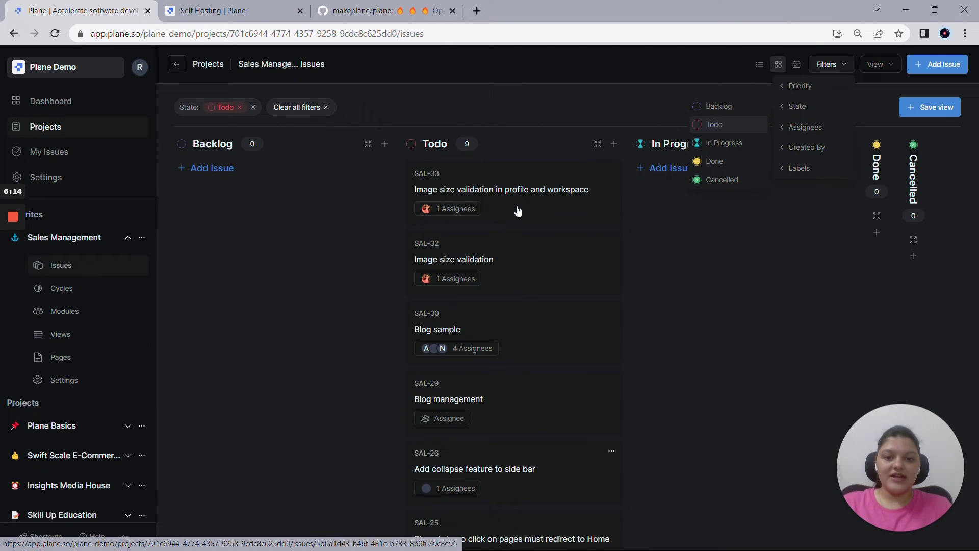
left_click(807, 132)
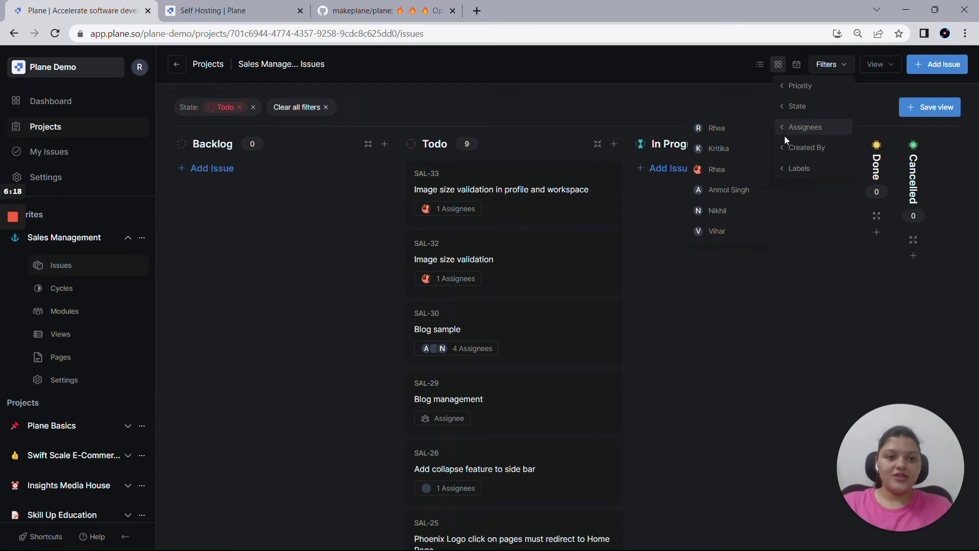
left_click(722, 172)
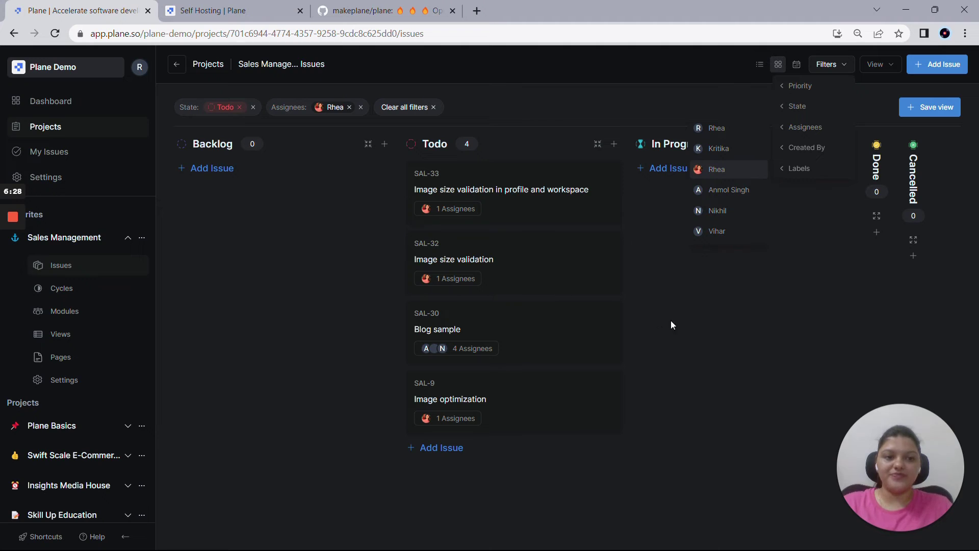
- Clear all filters and open issue SAL-24's details
left_click(687, 323)
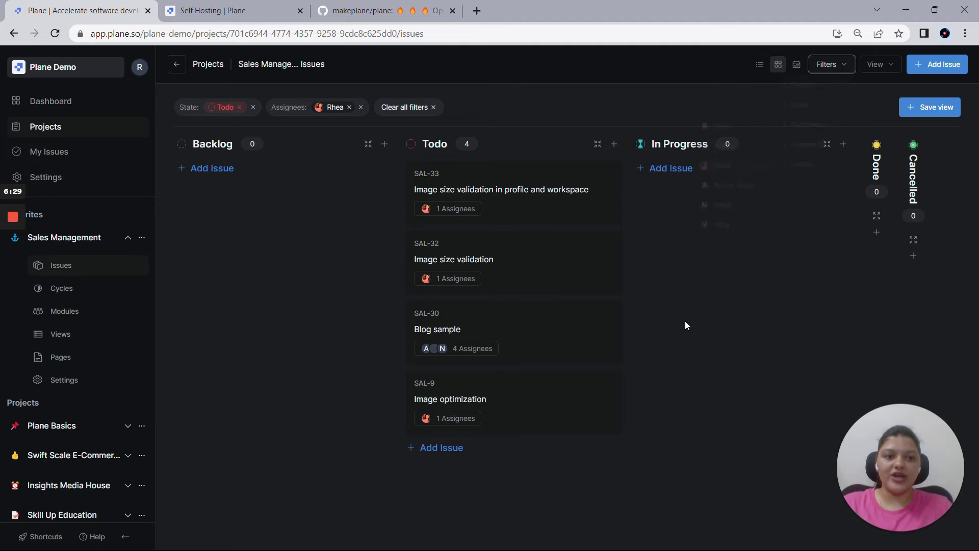
left_click(434, 109)
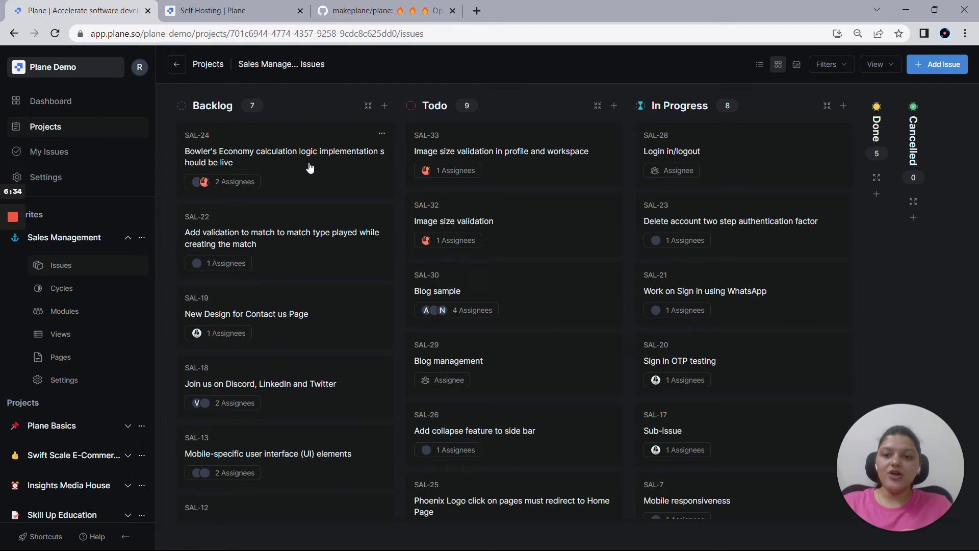
left_click(292, 151)
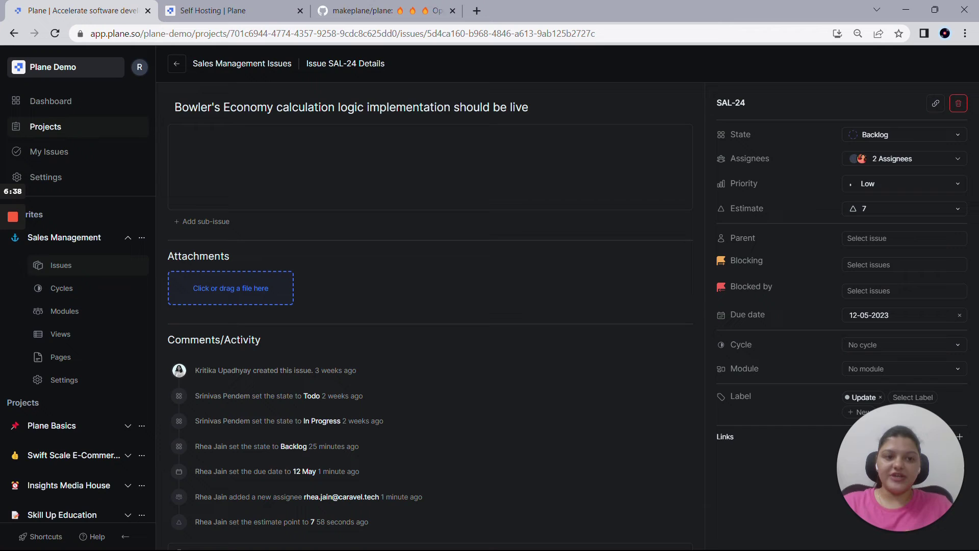
- Raise SAL-24's priority from Low to Medium
scroll(801, 179, "down", 2)
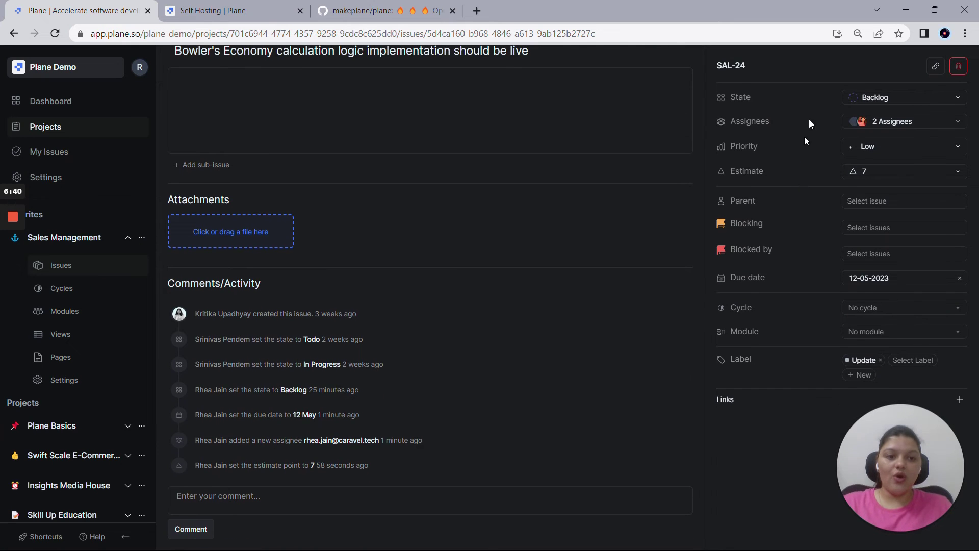
left_click(898, 155)
left_click(882, 213)
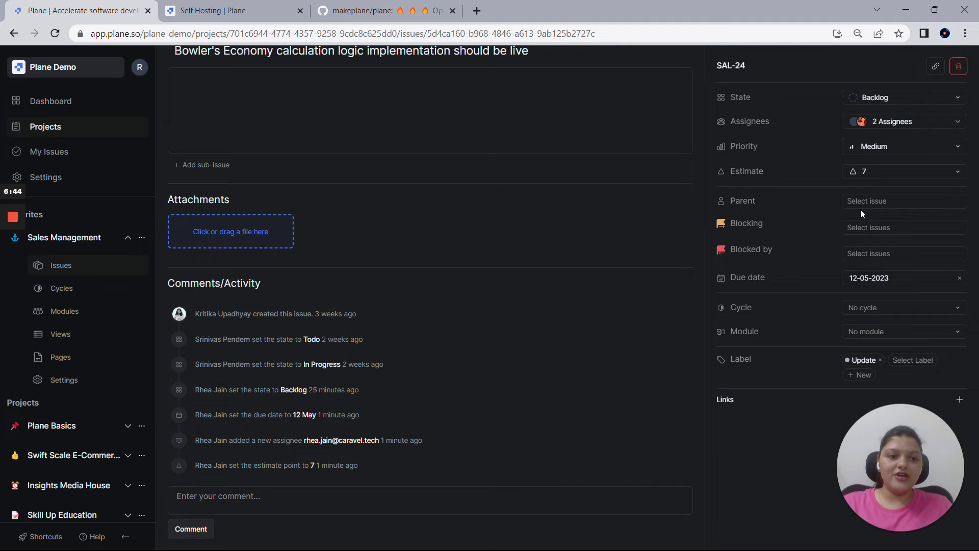
- Make SAL-1, Customer account management, the parent issue of SAL-24
left_click(871, 204)
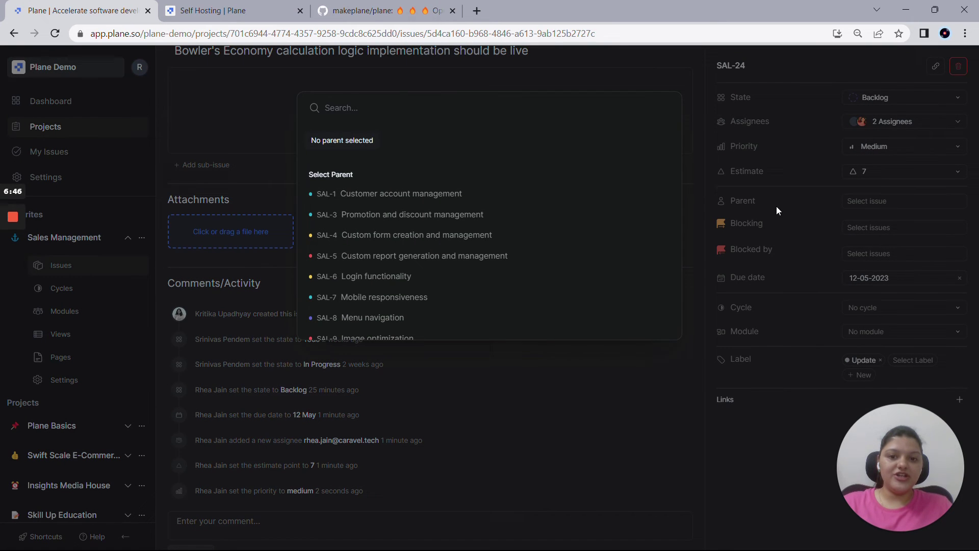
left_click(431, 197)
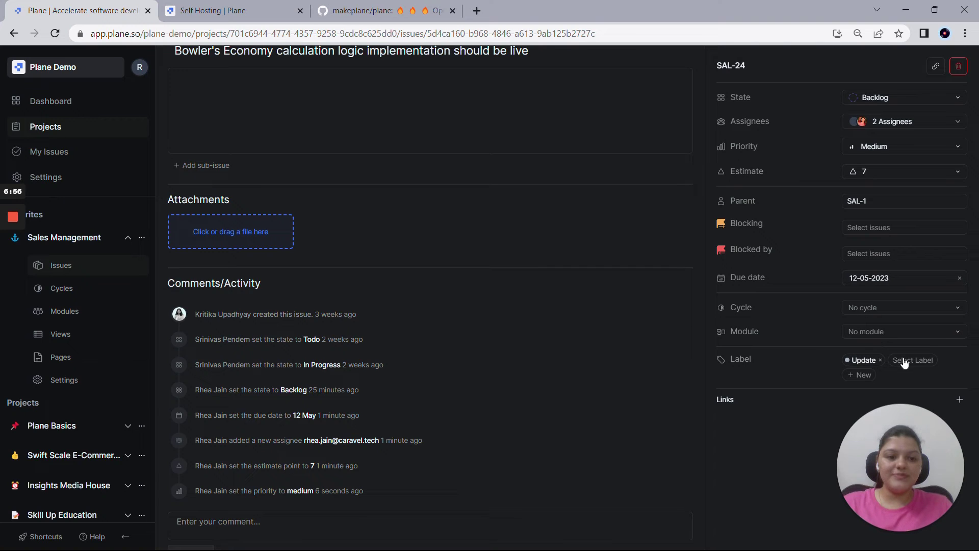
scroll(736, 255, "up", 2)
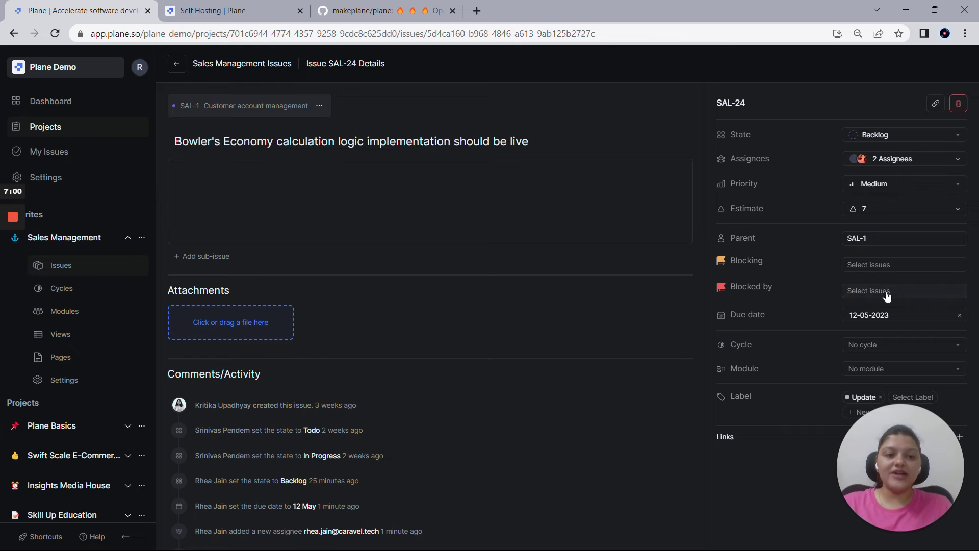
scroll(207, 422, "down", 3)
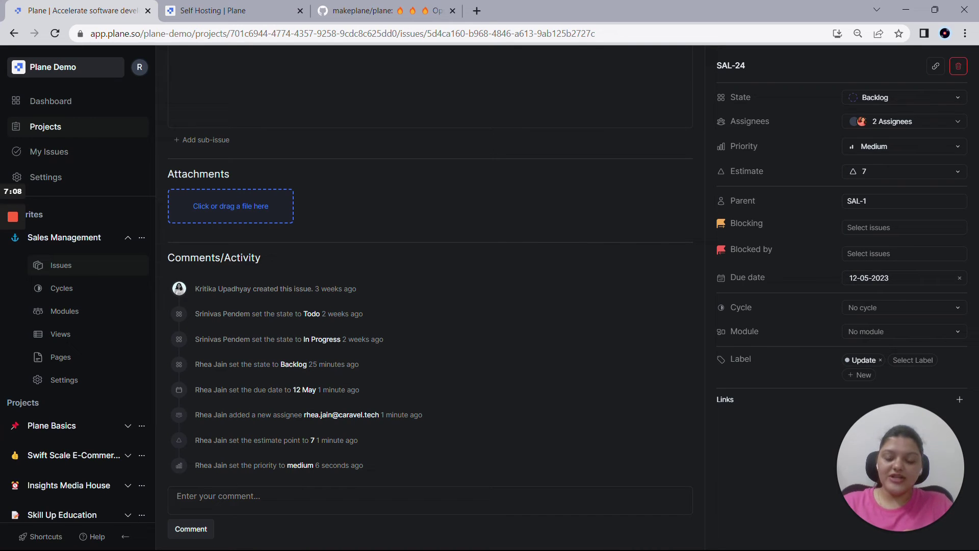
- Post the comment 'I need documentation for this' on SAL-24
type("I nee")
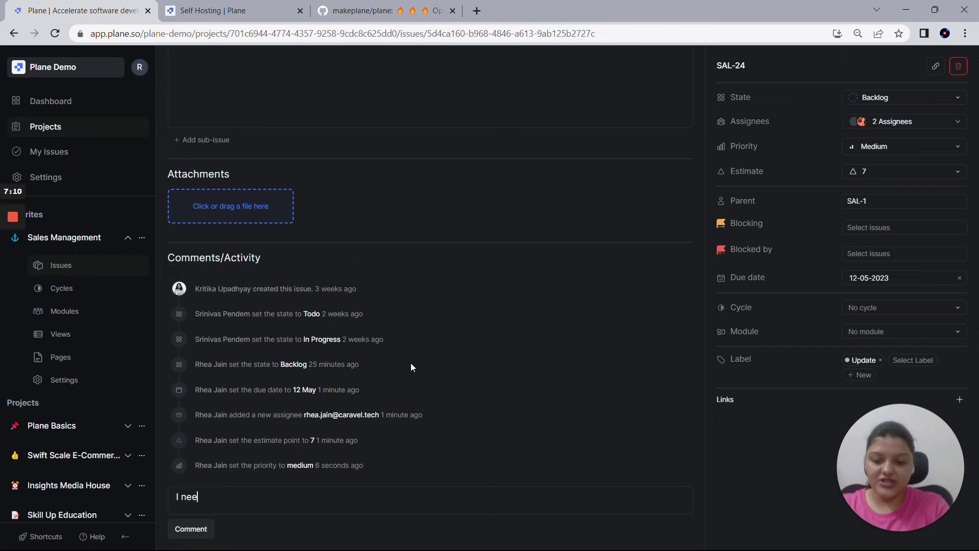
type("d documentation ")
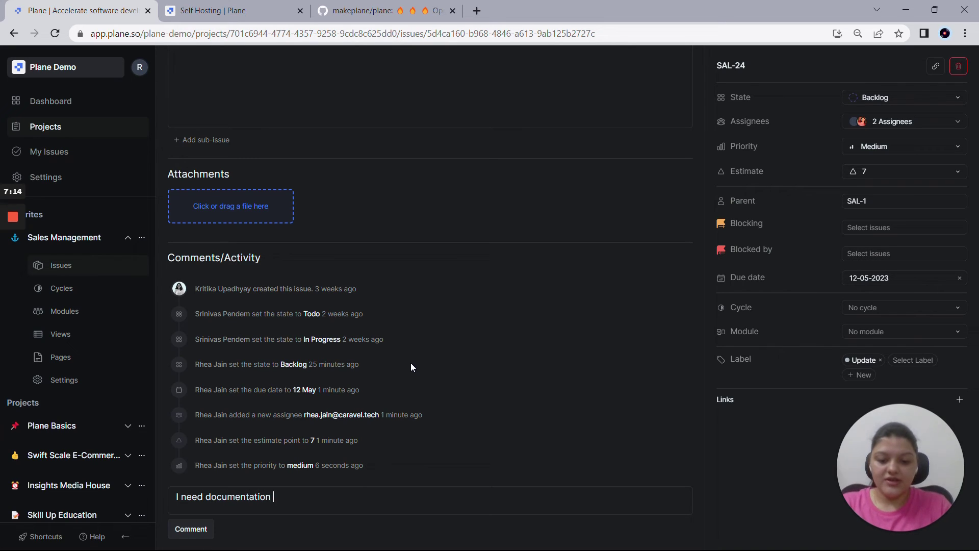
type("for this")
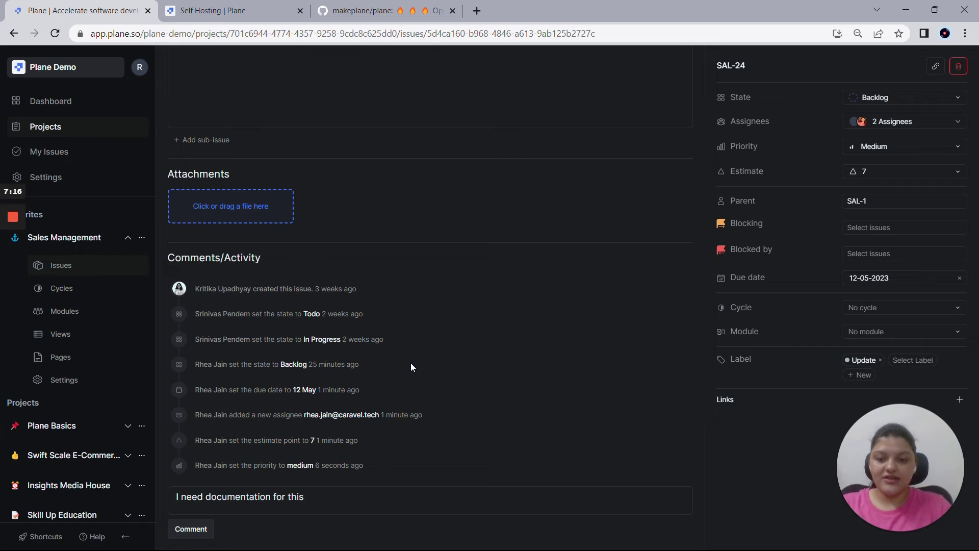
left_click(192, 529)
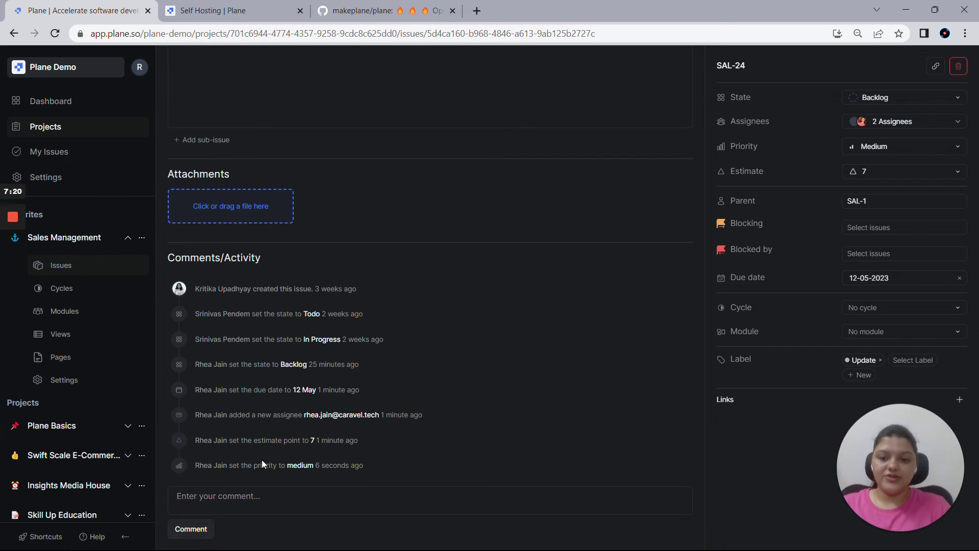
scroll(276, 461, "down", 1)
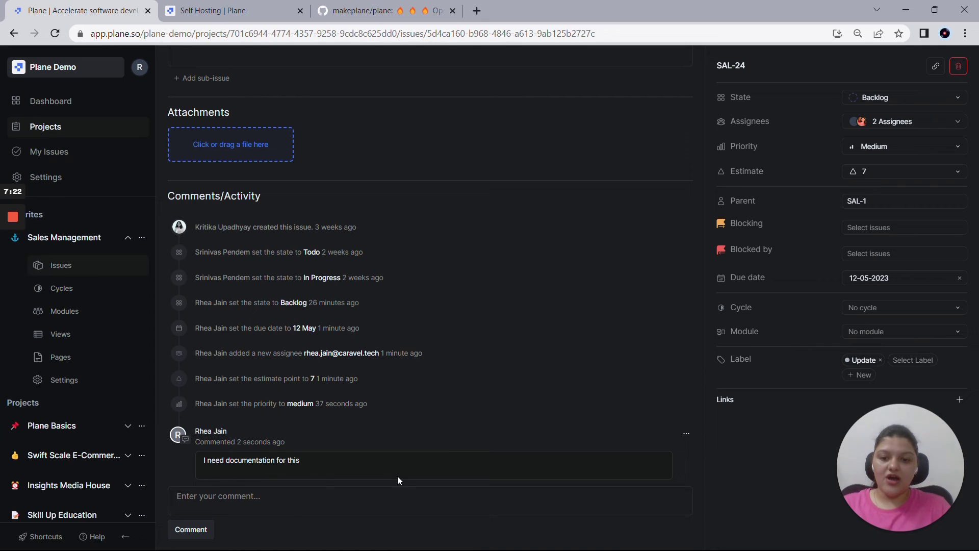
left_click(686, 437)
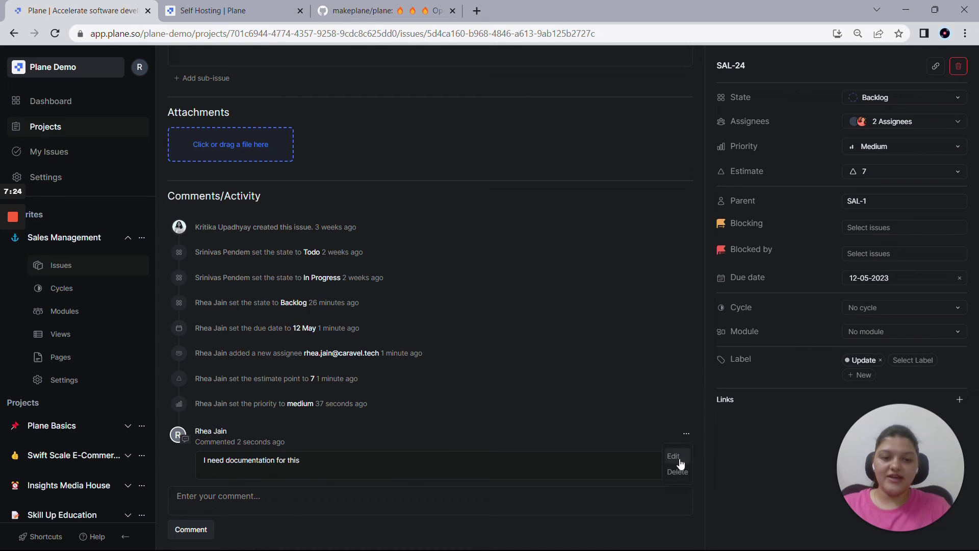
left_click(601, 460)
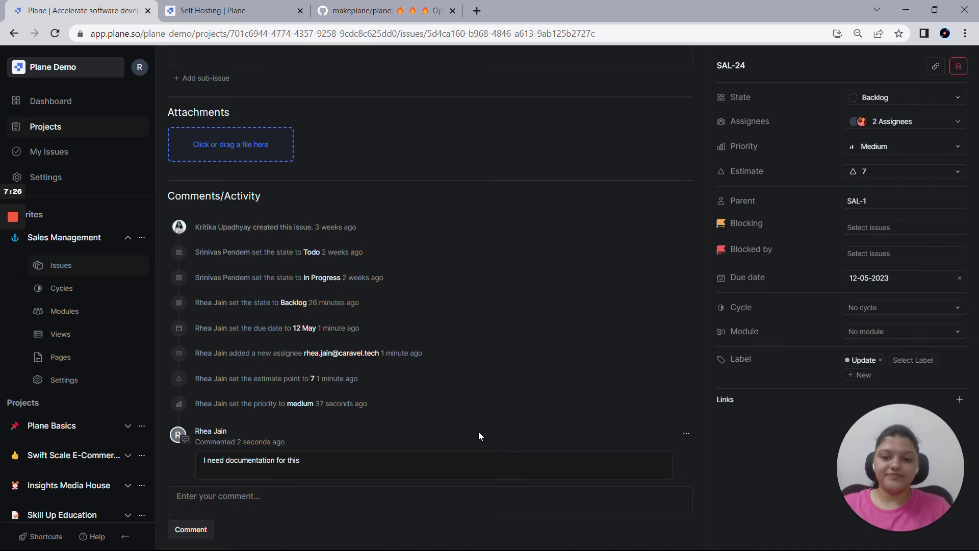
scroll(479, 431, "up", 4)
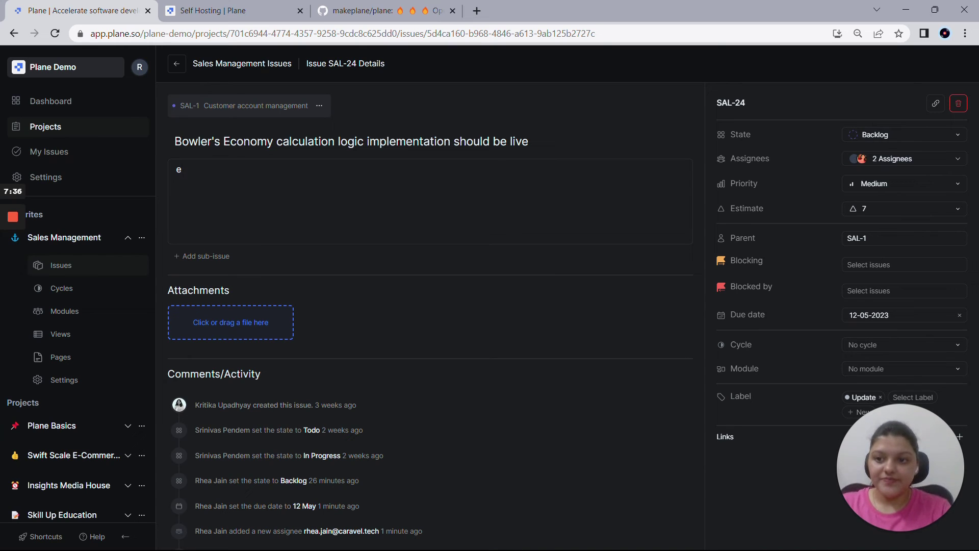
- Enter the description 'Economy logic must be based out live scoring', fixing the typos
type("CONOMY")
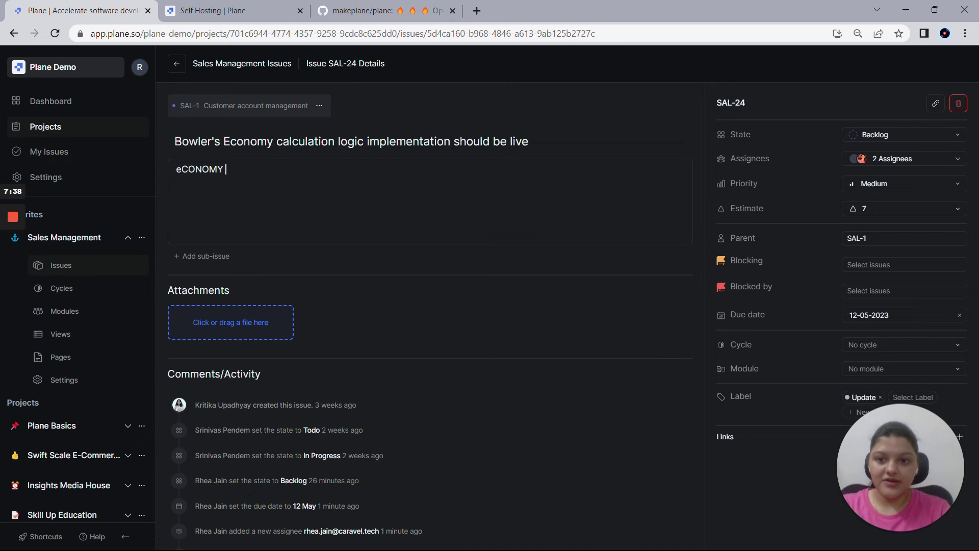
key("ctrl+BackSpace")
type("eC")
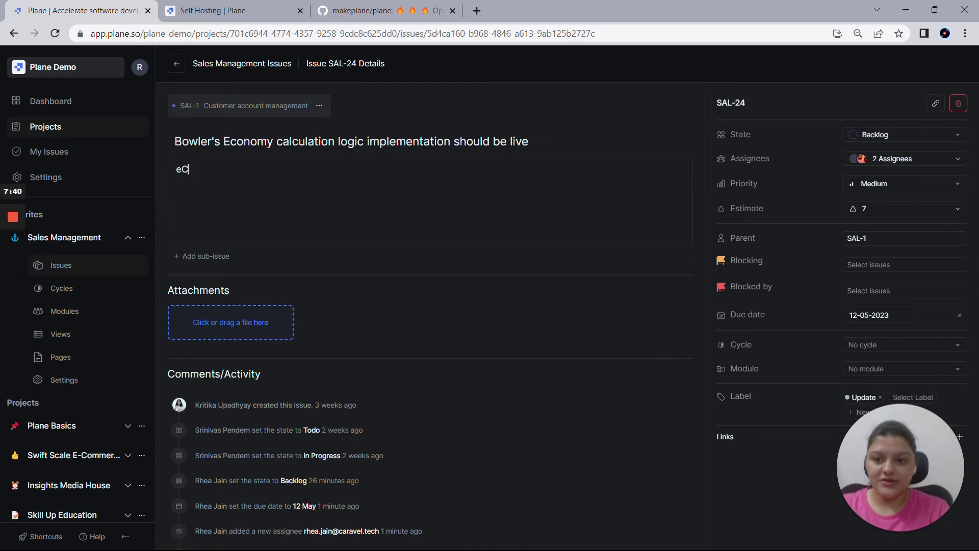
key("BackSpace")
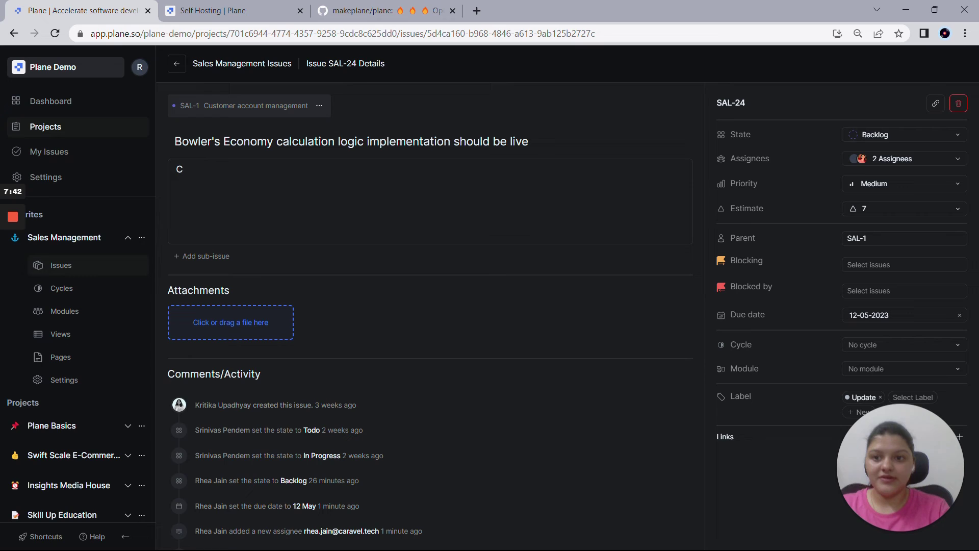
type("E")
key("Left")
key("BackSpace")
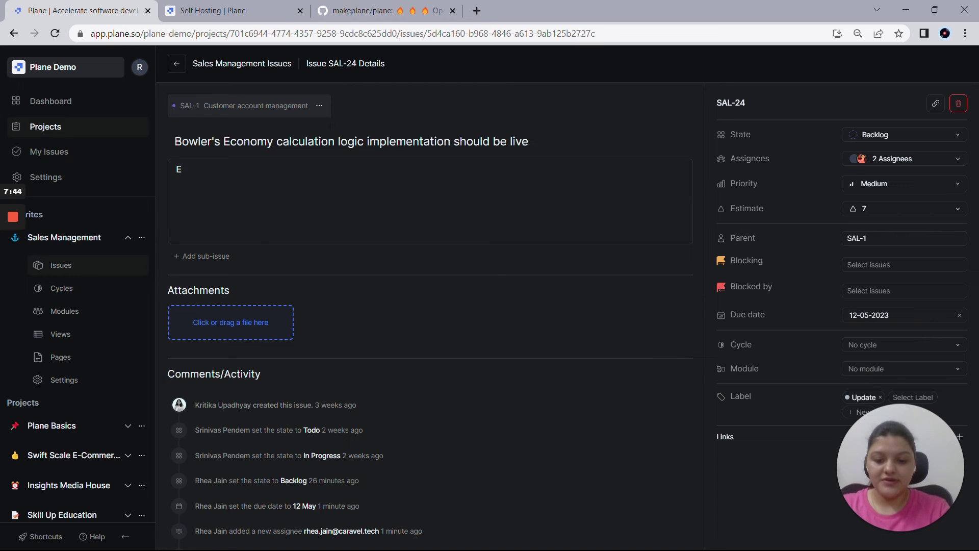
type("C")
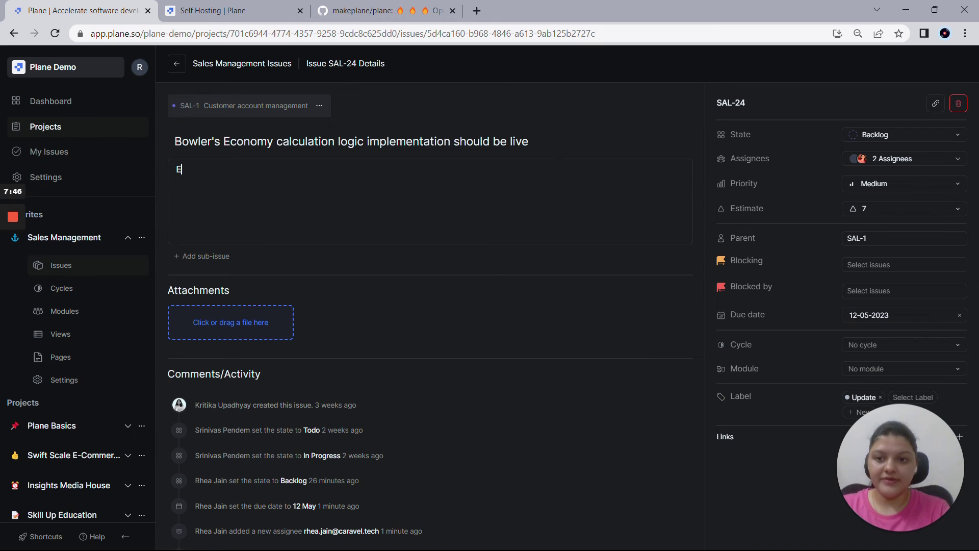
type("conomy")
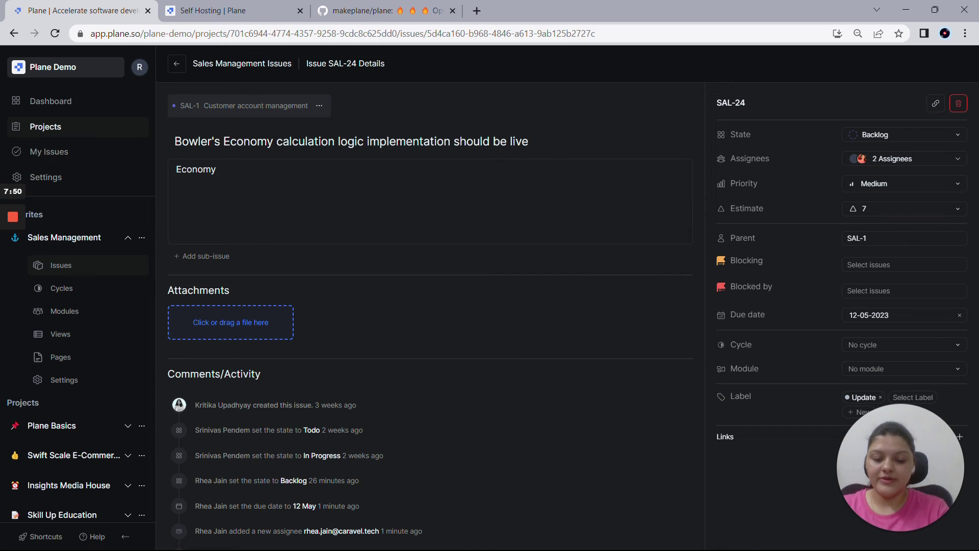
type(" logic")
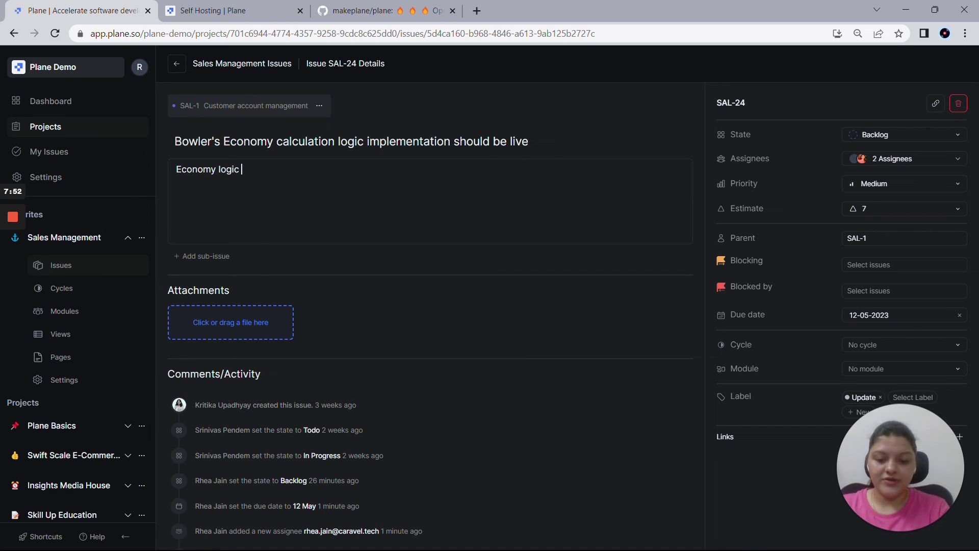
type(" must be b")
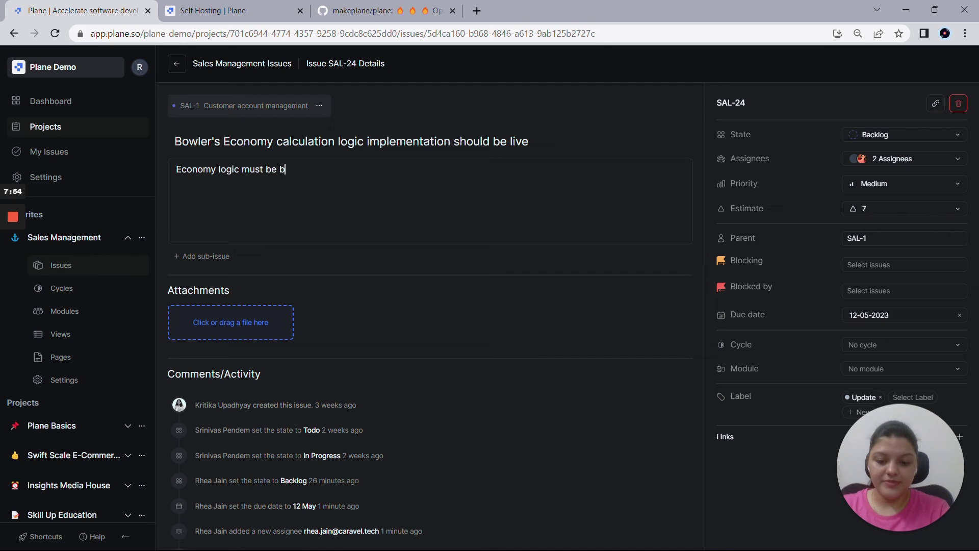
type("ased out live scroting")
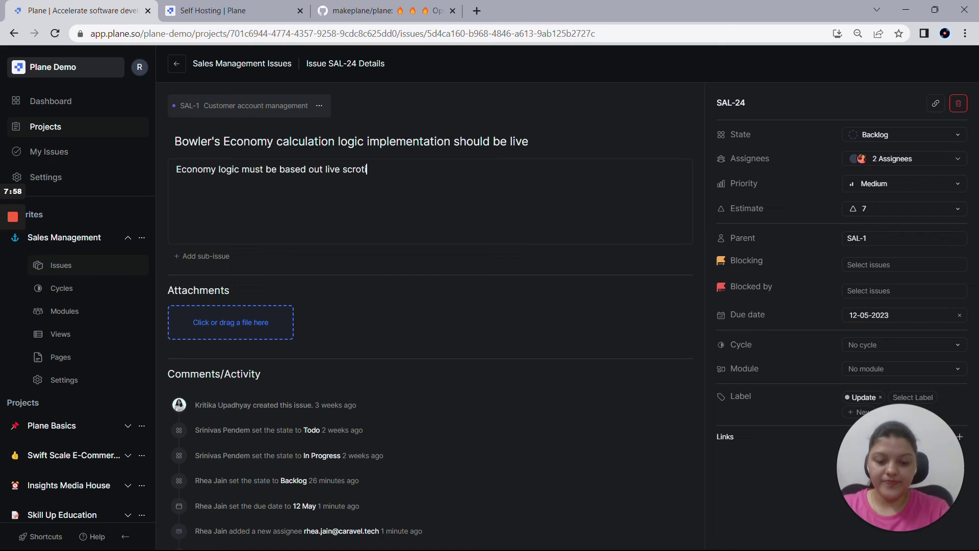
left_click(366, 169)
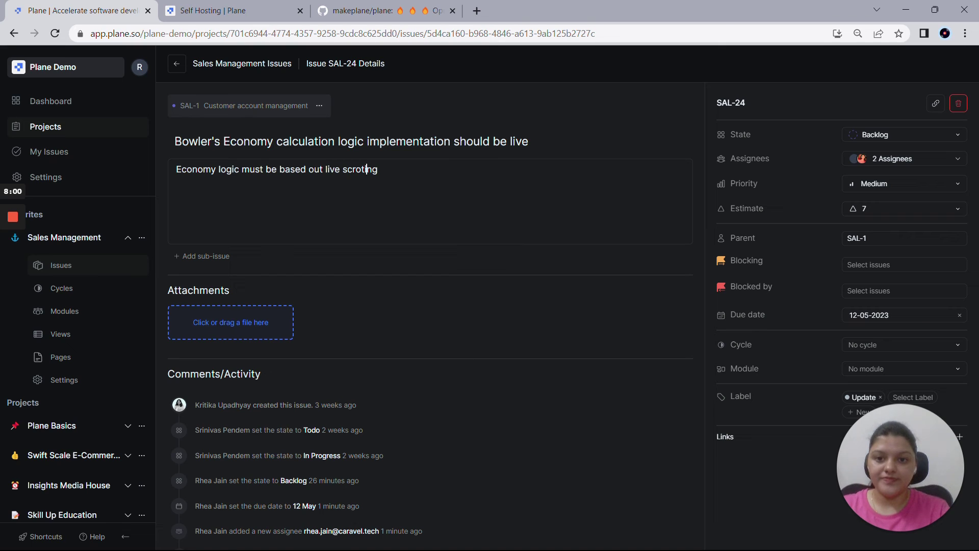
key("BackSpace")
key("BackSpace")
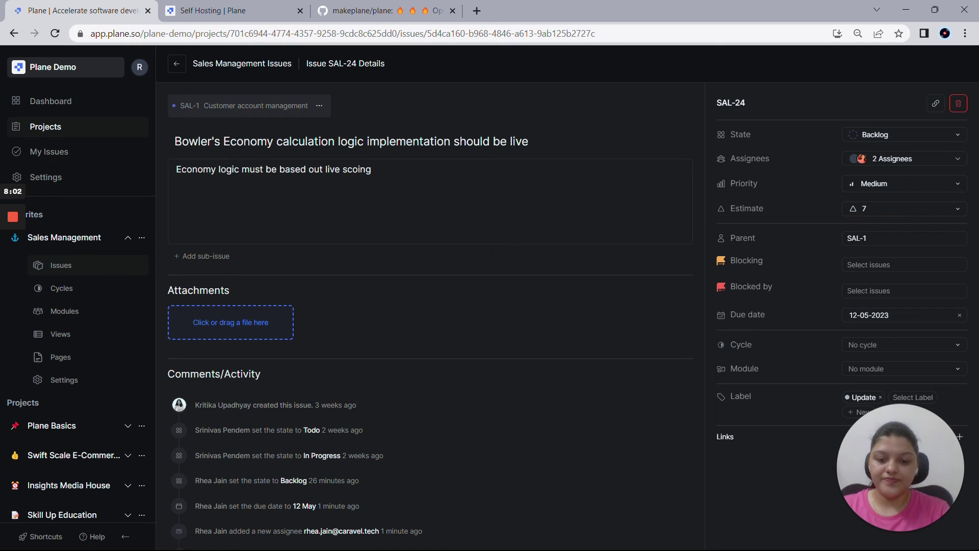
type("r")
scroll(257, 274, "down", 2)
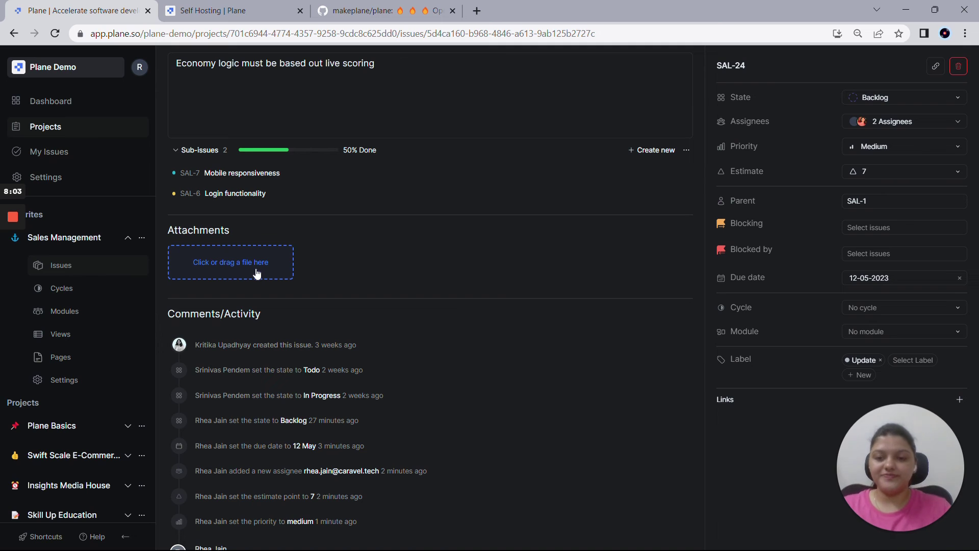
- Upload 'plane website' PDF from E:\Plane as an attachment on SAL-24
left_click(255, 265)
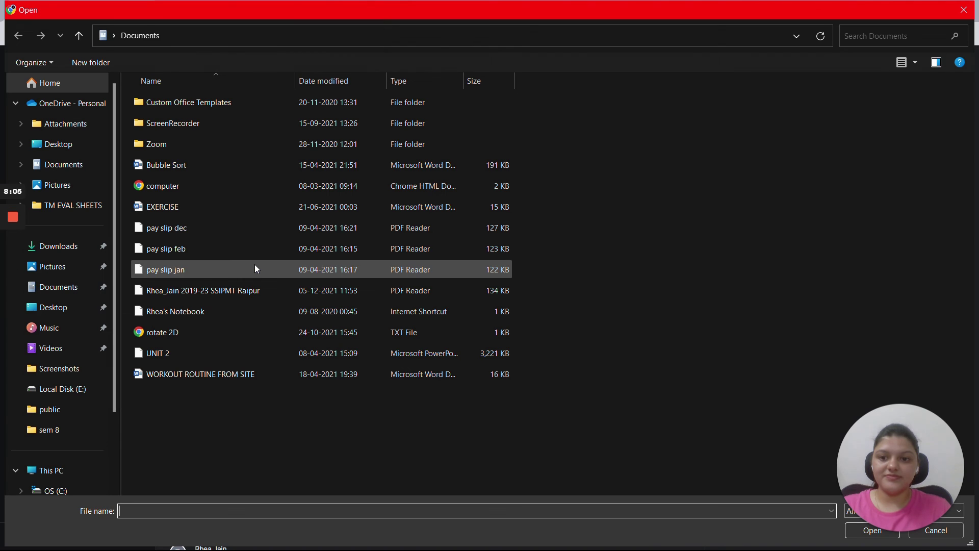
left_click(63, 393)
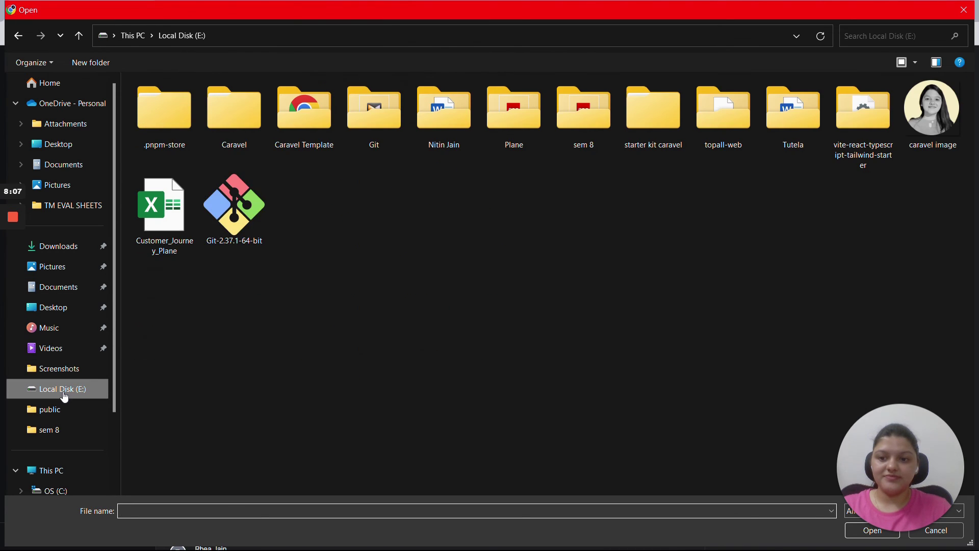
left_click(790, 117)
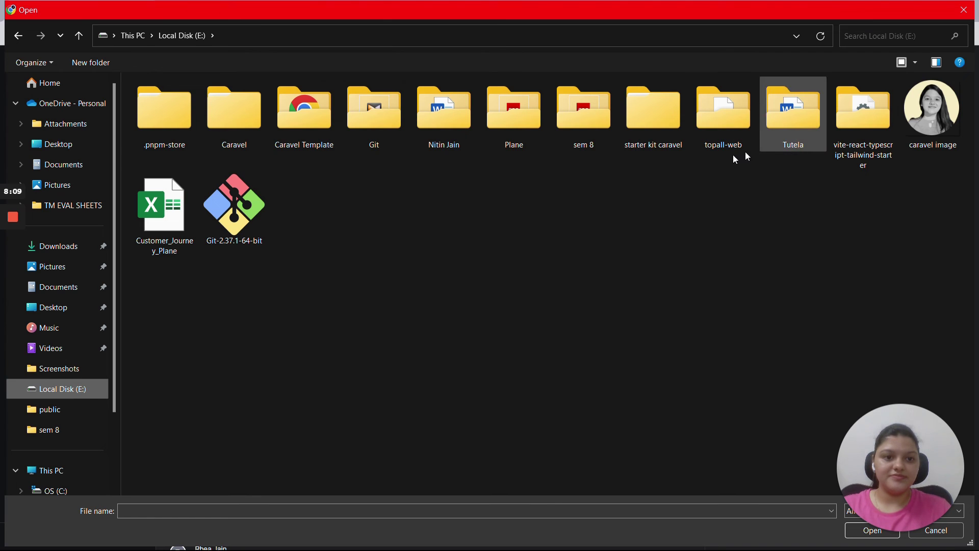
left_click(532, 137)
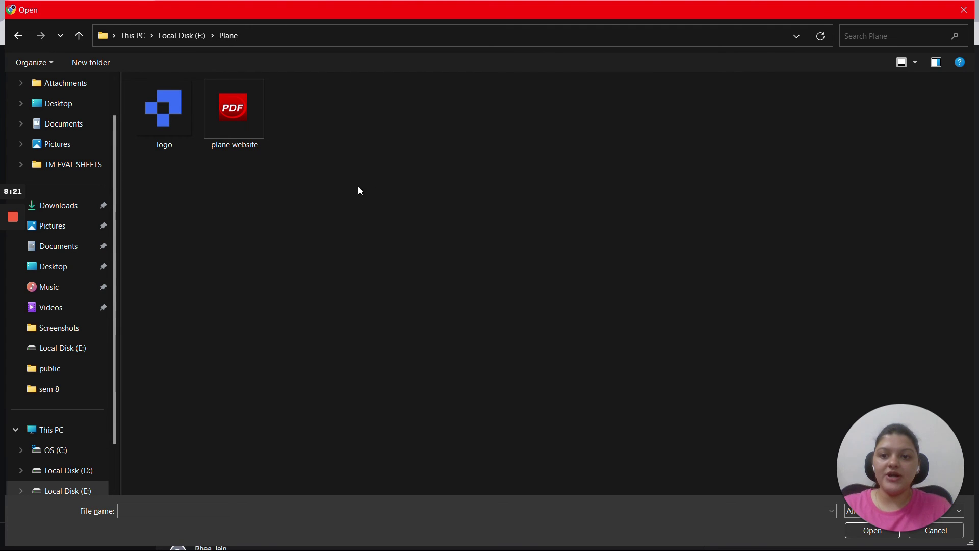
left_click(241, 126)
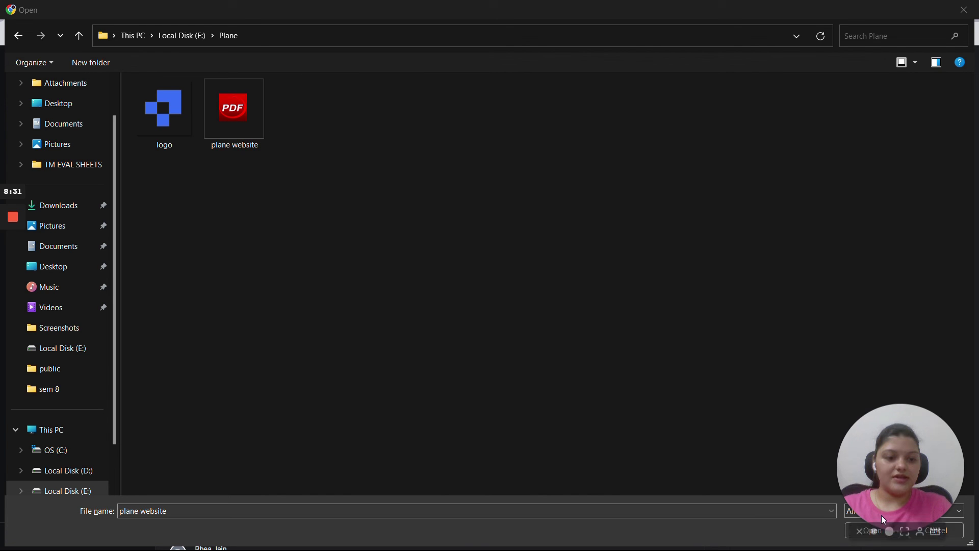
mouse_move(881, 515)
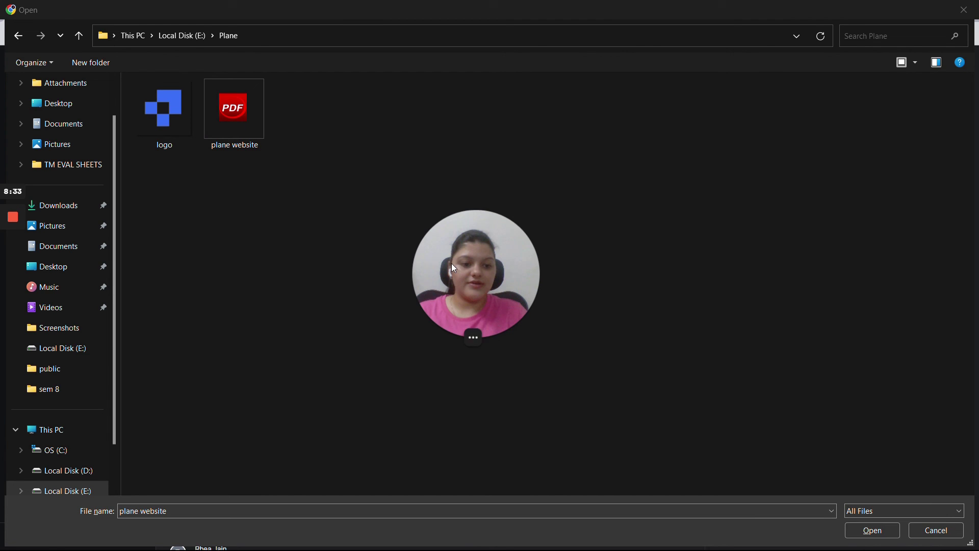
left_click(867, 531)
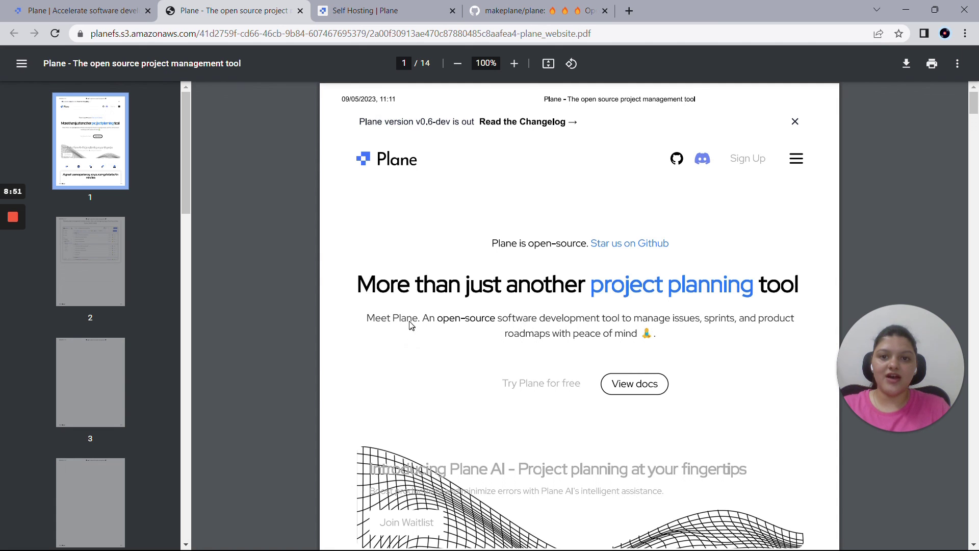
- Scroll through the plane website PDF preview, then return to the SAL-24 tab
scroll(414, 326, "down", 15)
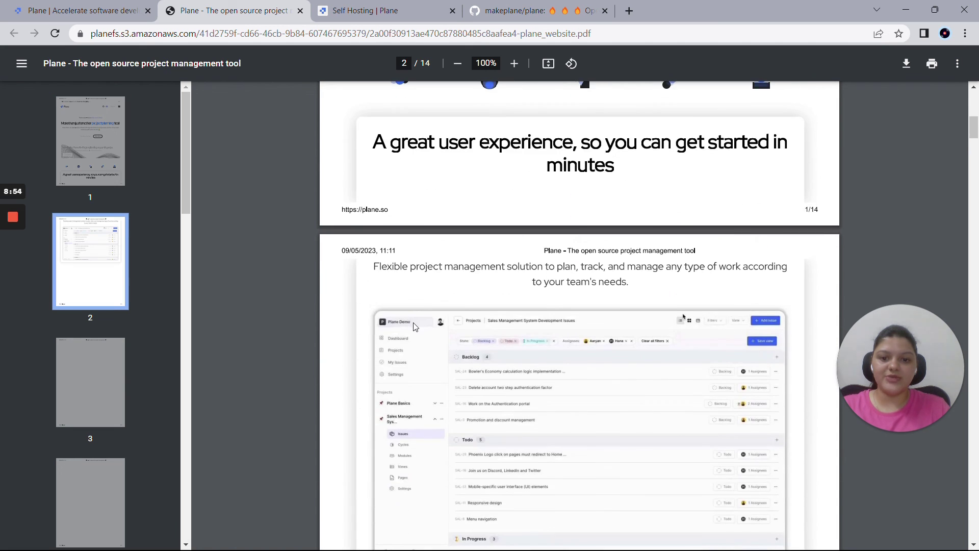
scroll(414, 326, "down", 8)
scroll(414, 327, "up", 20)
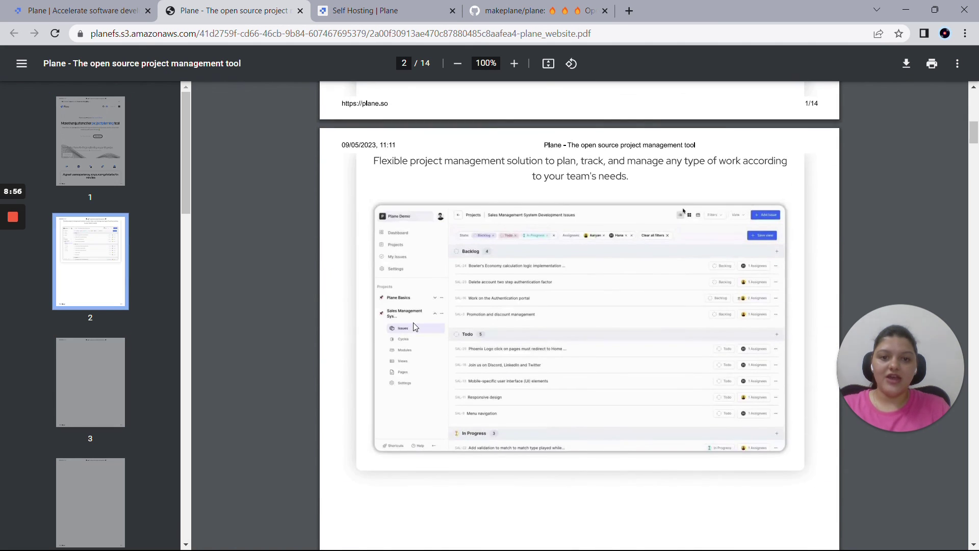
scroll(449, 308, "up", 5)
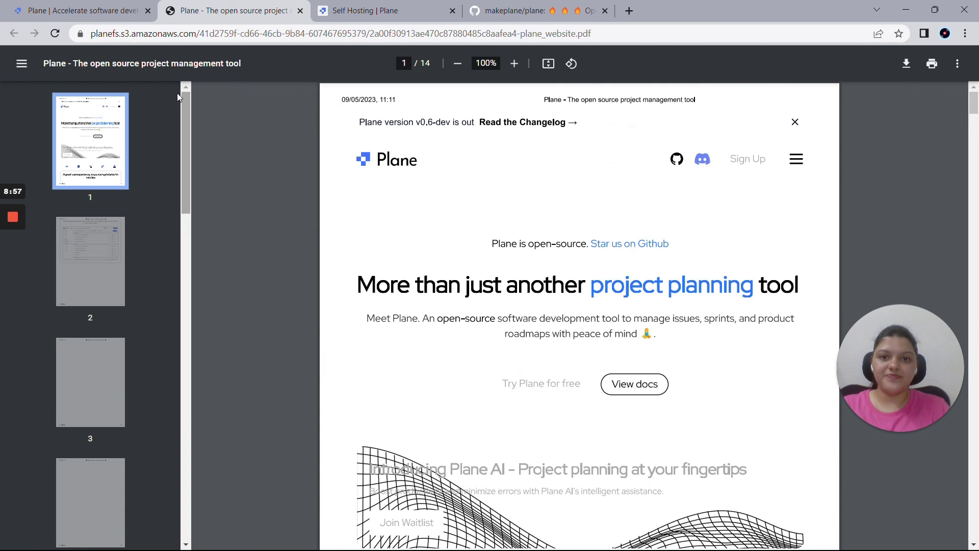
left_click(43, 4)
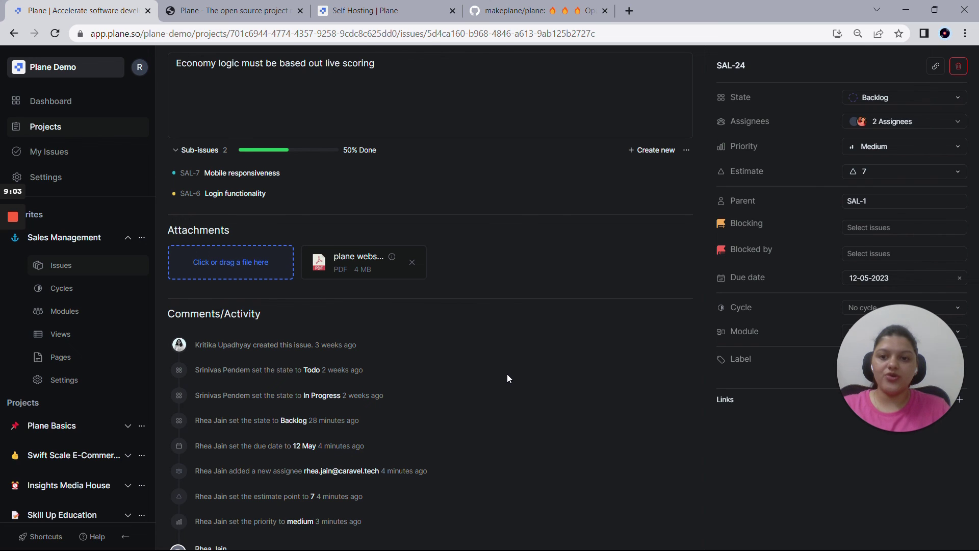
- Return to the Sales Management issues board via the breadcrumb
scroll(507, 374, "up", 2)
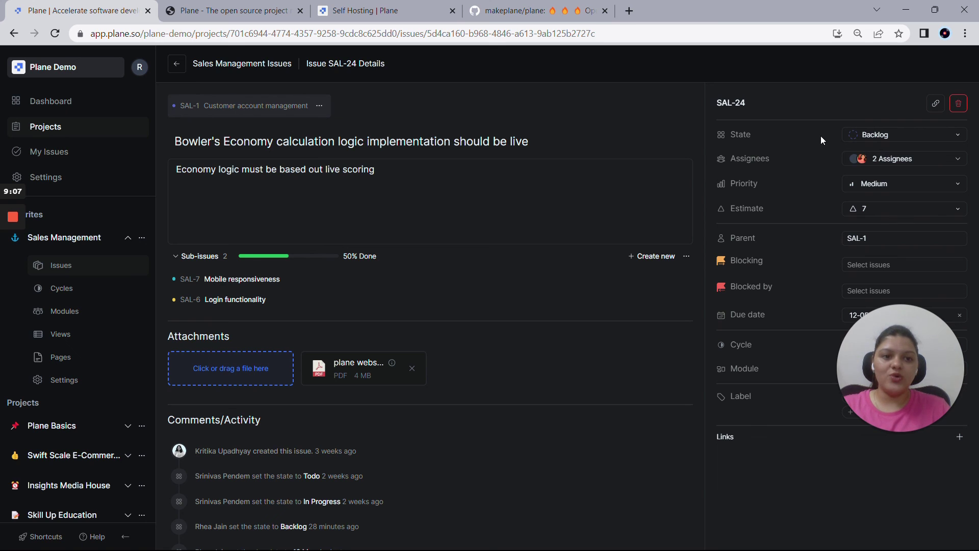
left_click(196, 65)
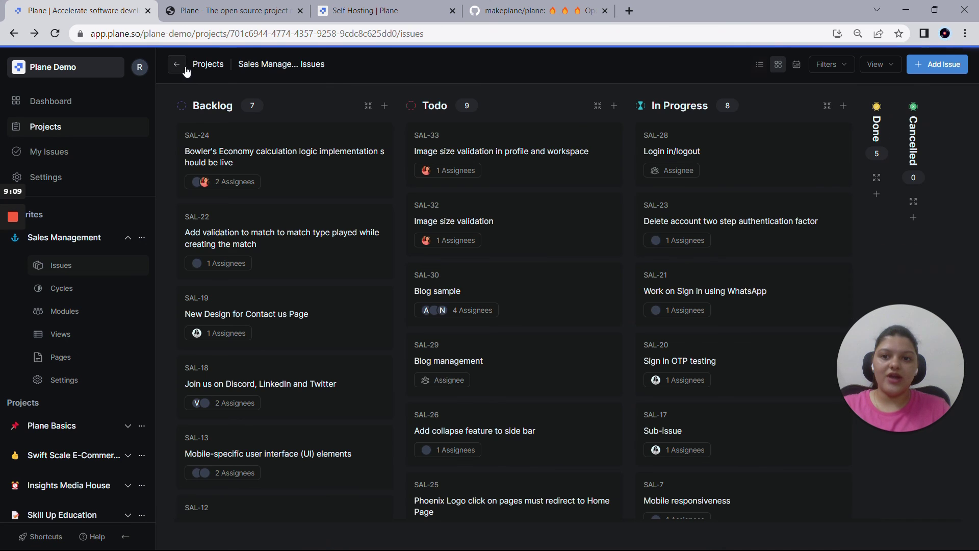